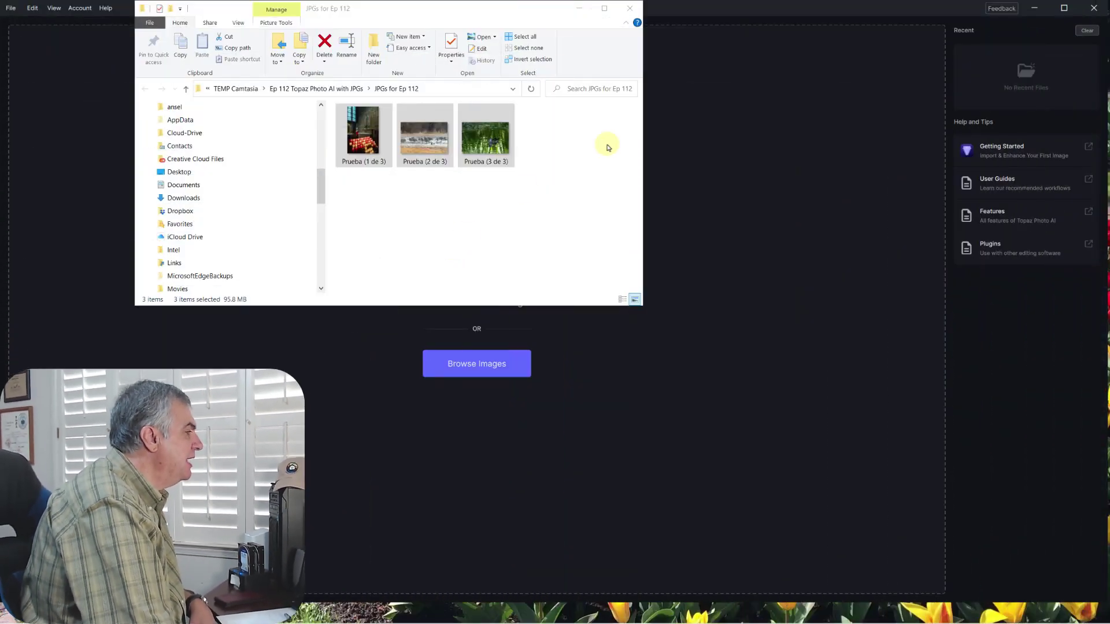
- Select all three Prueba JPGs in the folder and drag them into Topaz Photo AI
{"action": "left_click", "coordinate": [487, 225]}
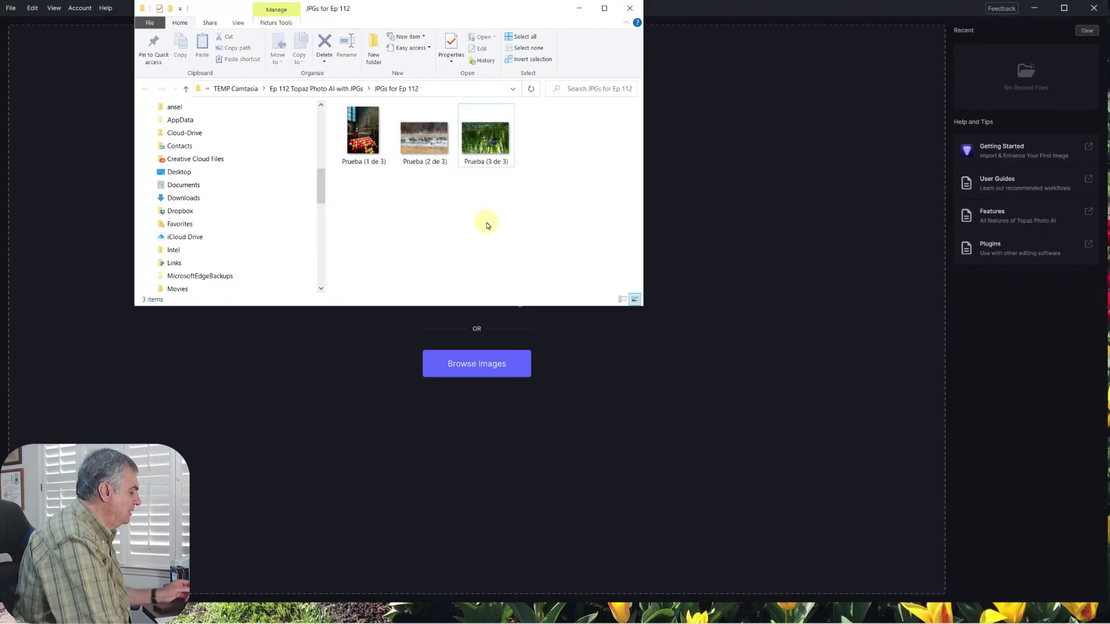
{"action": "key", "text": "ctrl+a"}
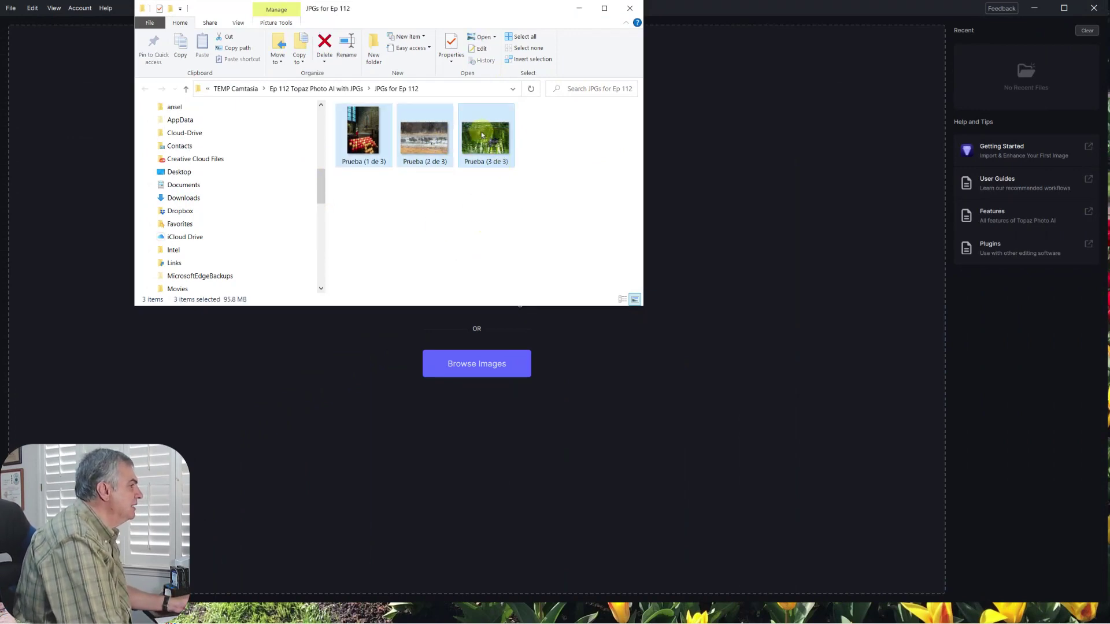
{"action": "left_click_drag", "start_coordinate": [493, 145], "coordinate": [734, 364]}
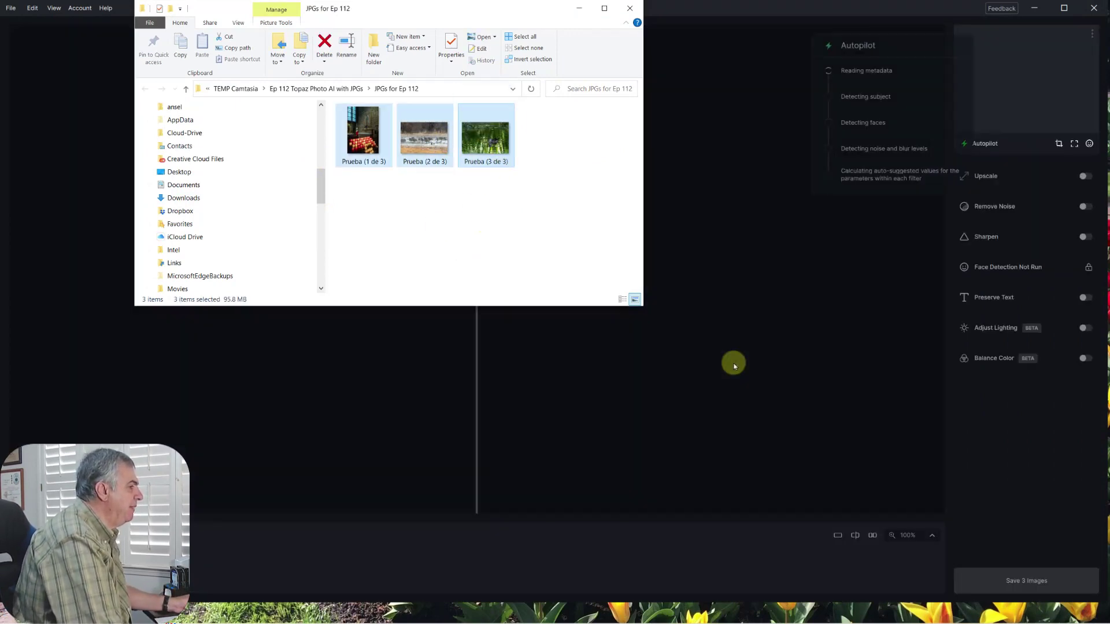
{"action": "left_click", "coordinate": [579, 10]}
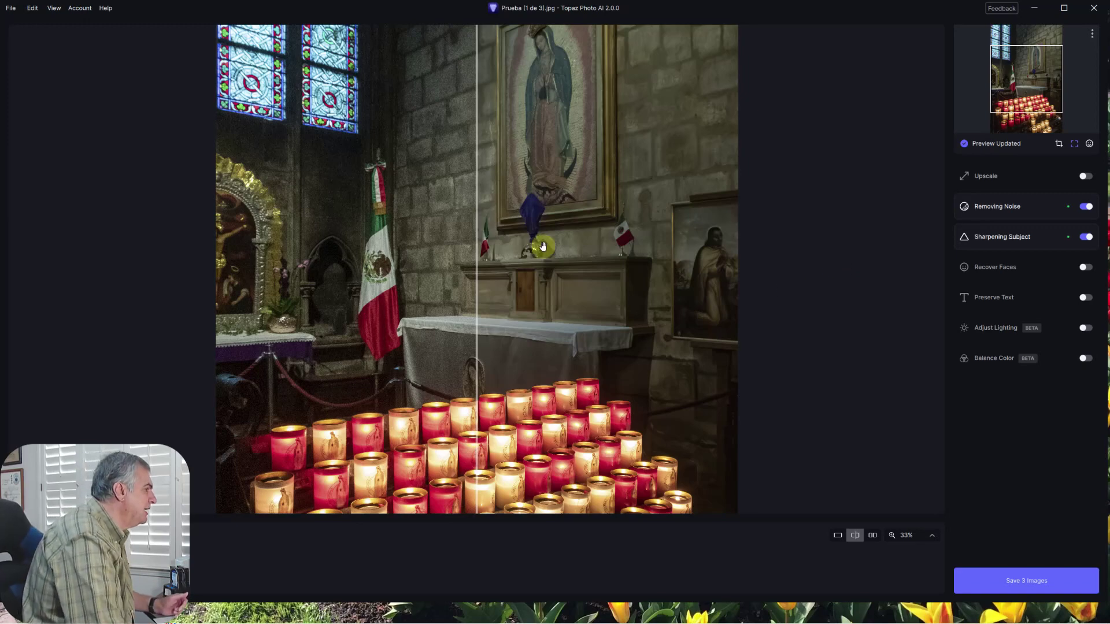
- Zoom to 100% on the altar cloth and candles and compare before and after with the split line
{"action": "left_click_drag", "start_coordinate": [470, 244], "coordinate": [458, 240]}
{"action": "scroll", "coordinate": [459, 241], "scroll_direction": "up", "scroll_amount": 2}
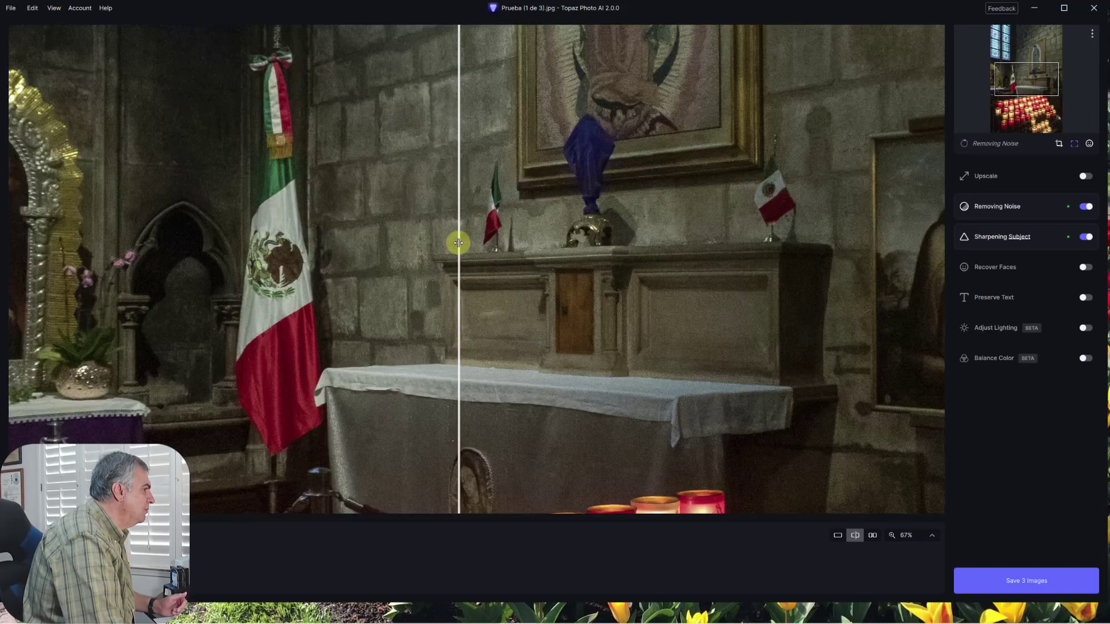
{"action": "scroll", "coordinate": [471, 250], "scroll_direction": "up", "scroll_amount": 2}
{"action": "left_click_drag", "start_coordinate": [611, 361], "coordinate": [659, 171]}
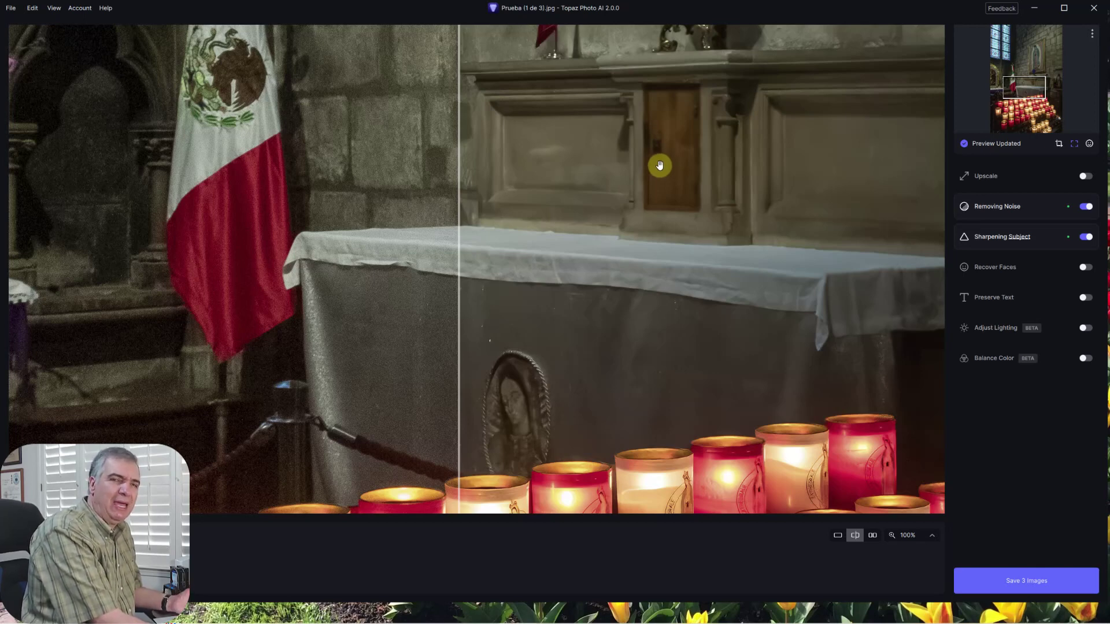
{"action": "mouse_move", "coordinate": [459, 243]}
{"action": "left_mouse_down"}
{"action": "mouse_move", "coordinate": [1053, 308]}
{"action": "mouse_move", "coordinate": [503, 223]}
{"action": "left_mouse_up"}
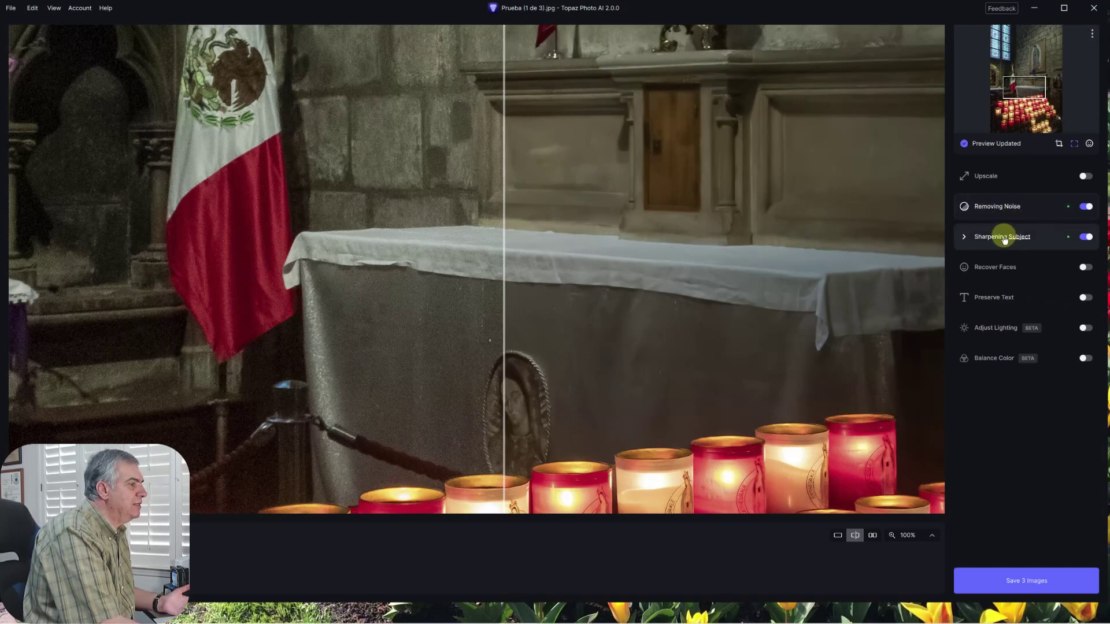
- Show the Normal model, Strength 40, Minor Deblur 9 noise settings and compare across the altar cloth
{"action": "left_click", "coordinate": [992, 209]}
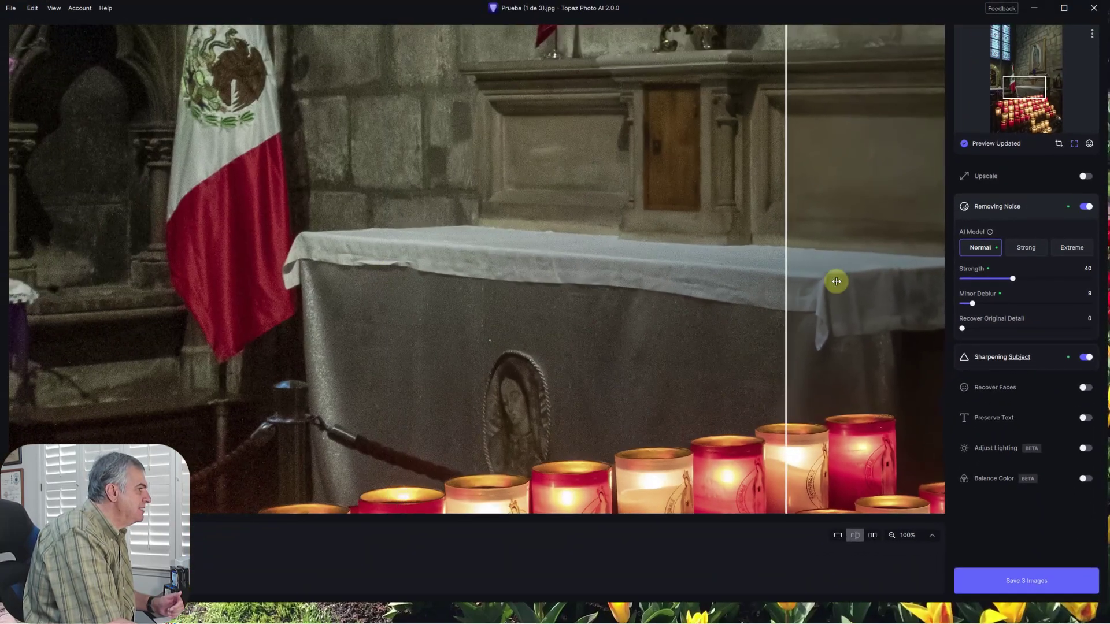
{"action": "mouse_move", "coordinate": [836, 282]}
{"action": "left_mouse_down"}
{"action": "mouse_move", "coordinate": [912, 279]}
{"action": "mouse_move", "coordinate": [50, 185]}
{"action": "mouse_move", "coordinate": [917, 267]}
{"action": "mouse_move", "coordinate": [181, 186]}
{"action": "mouse_move", "coordinate": [902, 250]}
{"action": "mouse_move", "coordinate": [419, 202]}
{"action": "mouse_move", "coordinate": [173, 191]}
{"action": "mouse_move", "coordinate": [635, 198]}
{"action": "mouse_move", "coordinate": [583, 197]}
{"action": "left_mouse_up"}
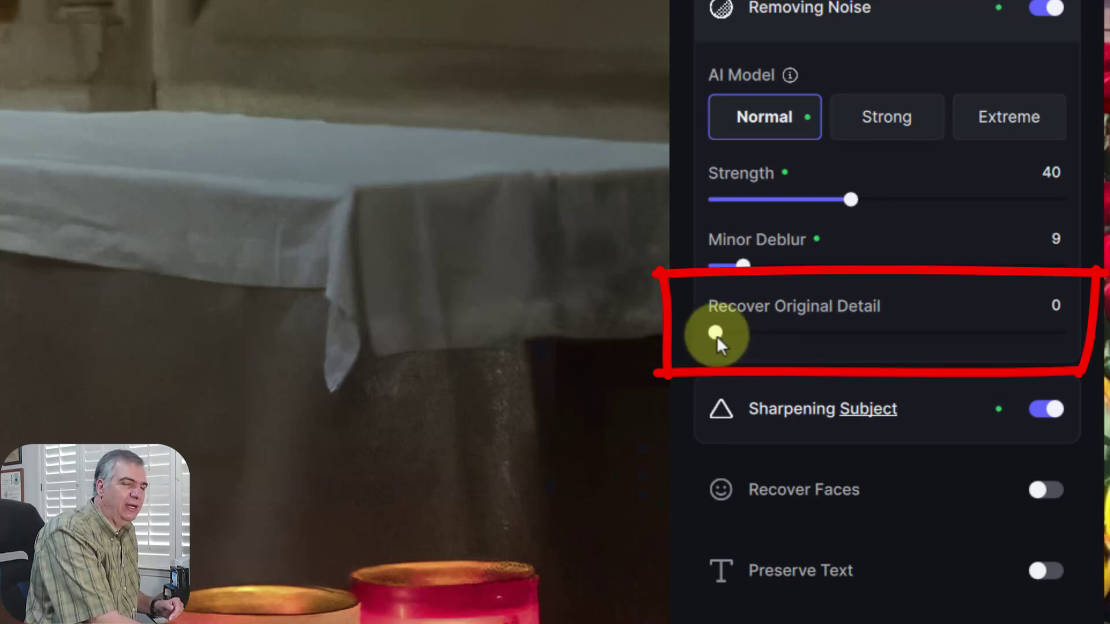
- Raise Recover Original Detail to 41, compare across the altar, and zoom out to 33%
{"action": "left_click_drag", "start_coordinate": [716, 333], "coordinate": [833, 342]}
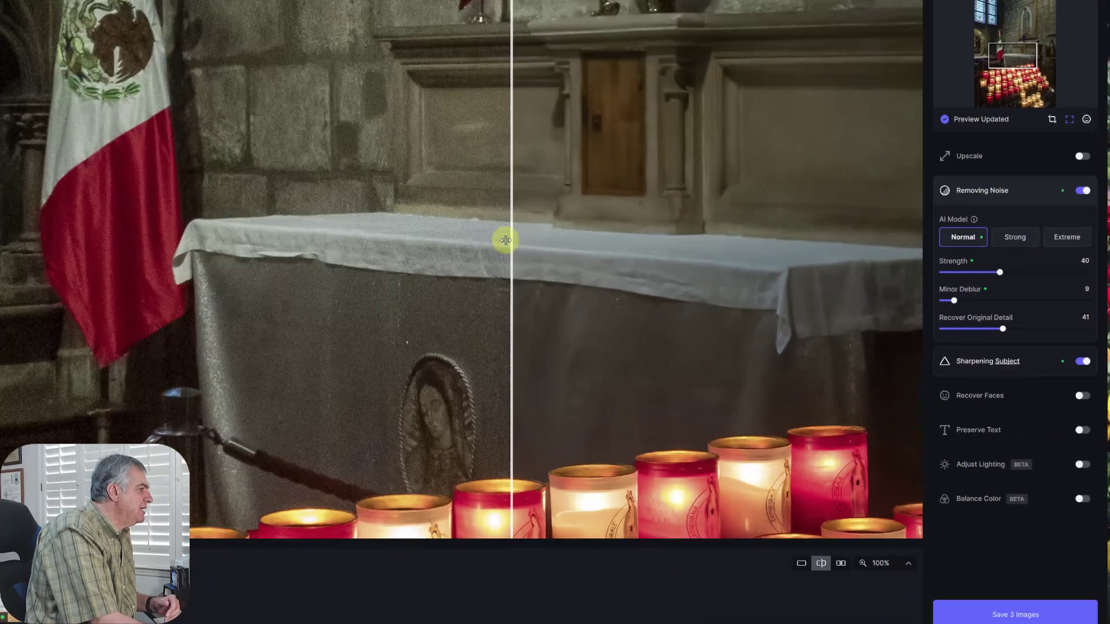
{"action": "mouse_move", "coordinate": [506, 240]}
{"action": "left_mouse_down"}
{"action": "mouse_move", "coordinate": [838, 241]}
{"action": "mouse_move", "coordinate": [110, 197]}
{"action": "left_mouse_up"}
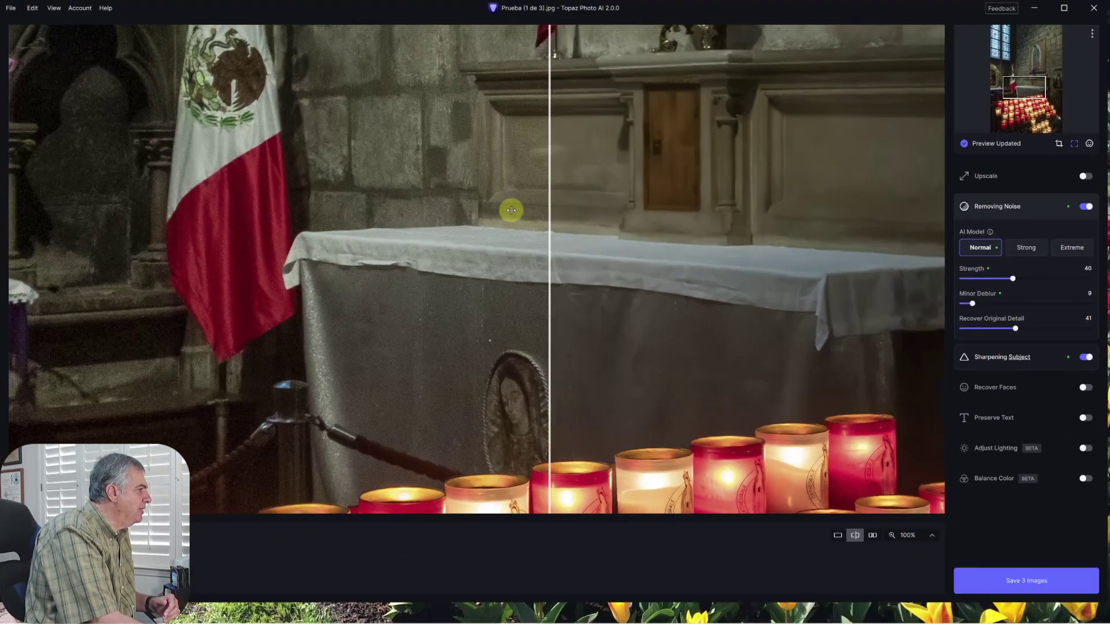
{"action": "mouse_move", "coordinate": [202, 195]}
{"action": "left_mouse_down"}
{"action": "mouse_move", "coordinate": [950, 246]}
{"action": "mouse_move", "coordinate": [206, 159]}
{"action": "left_mouse_up"}
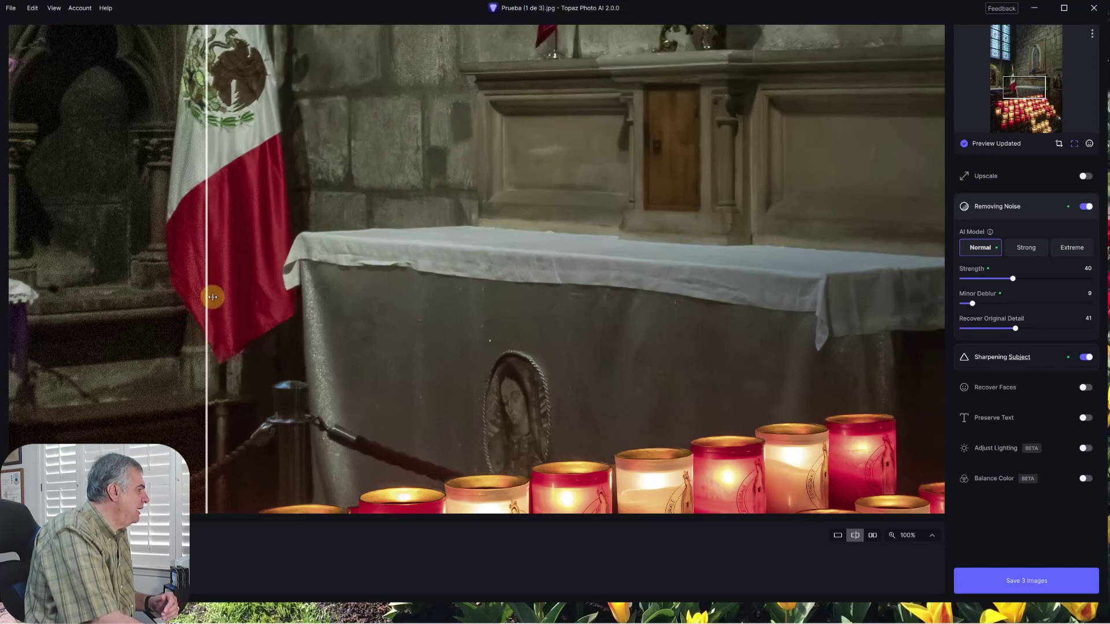
{"action": "scroll", "coordinate": [625, 266], "scroll_direction": "down", "scroll_amount": 2}
{"action": "scroll", "coordinate": [624, 266], "scroll_direction": "down", "scroll_amount": 1}
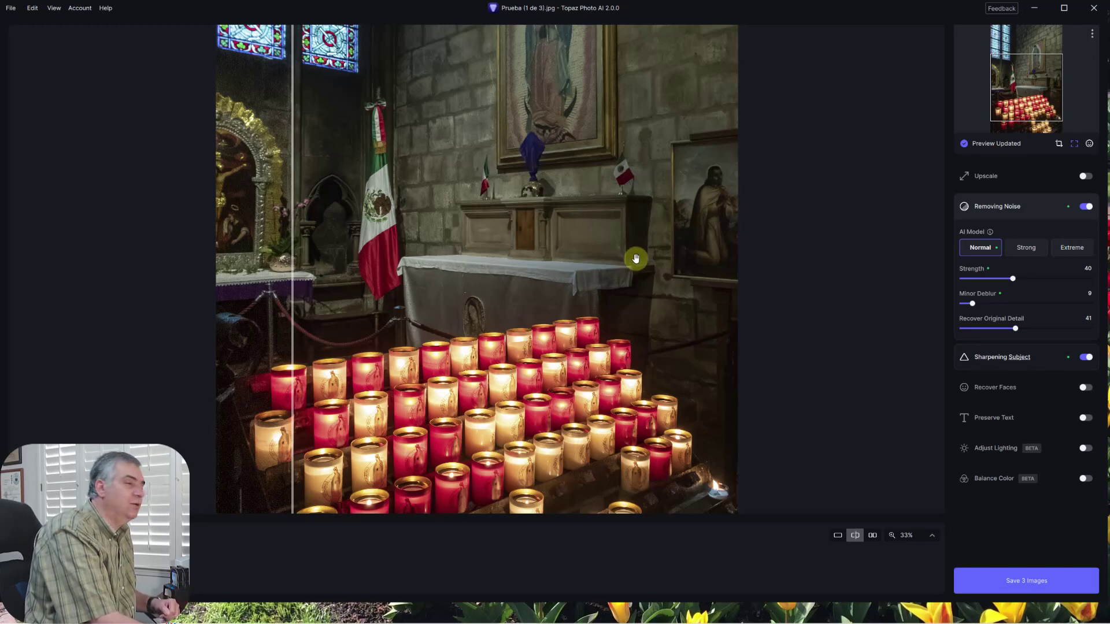
- Switch off Subject Only in Sharpening Subject so the whole candle photo is sharpened
{"action": "left_click", "coordinate": [993, 358]}
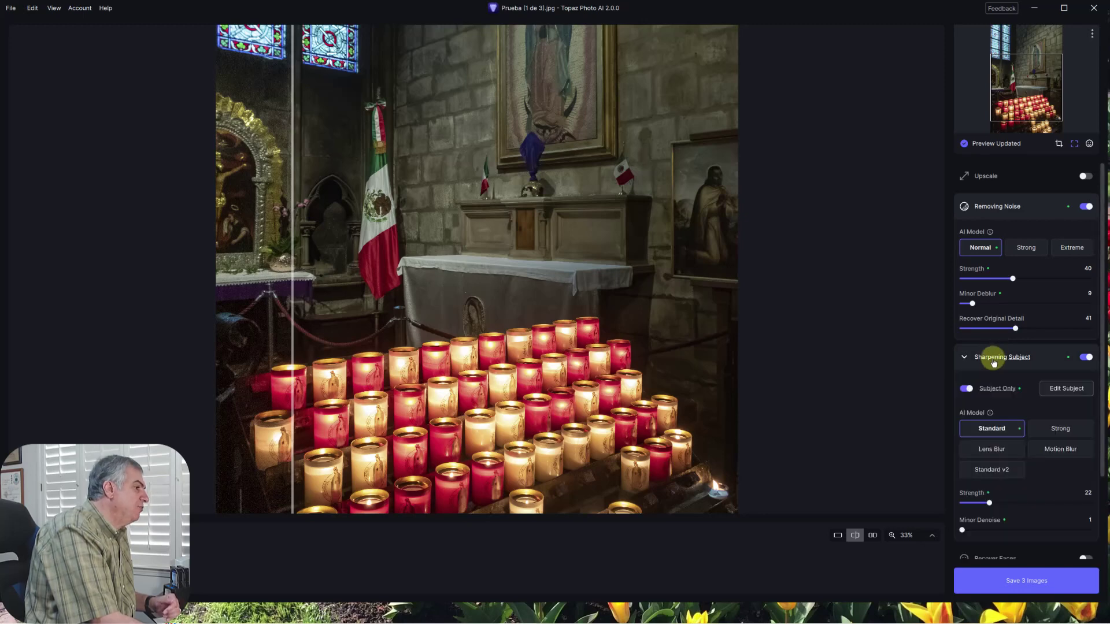
{"action": "mouse_move", "coordinate": [966, 389]}
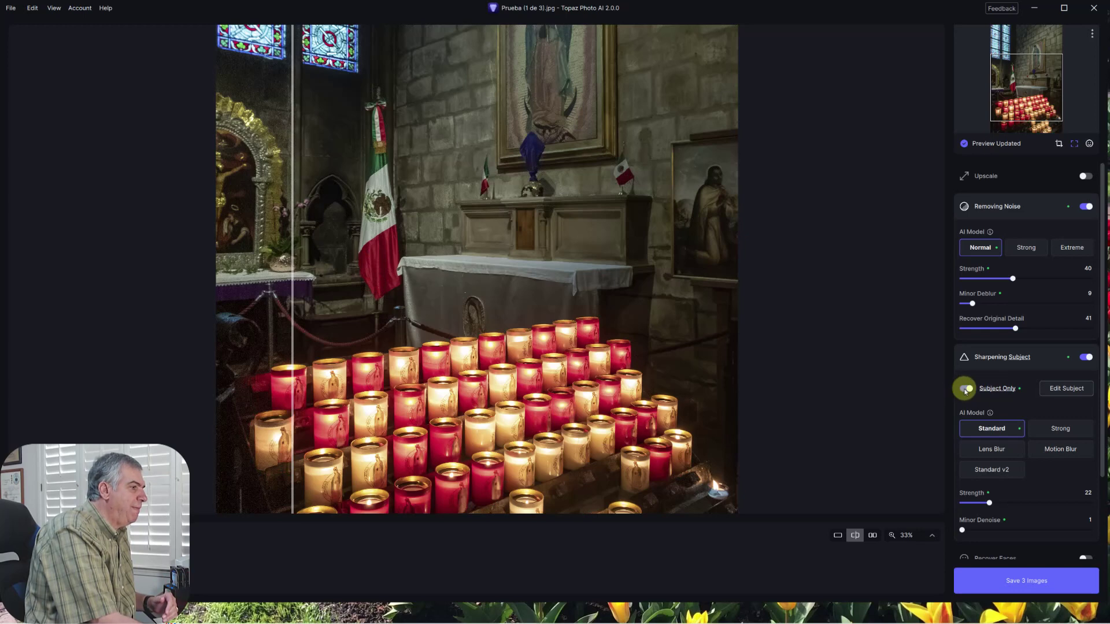
{"action": "left_click", "coordinate": [964, 389]}
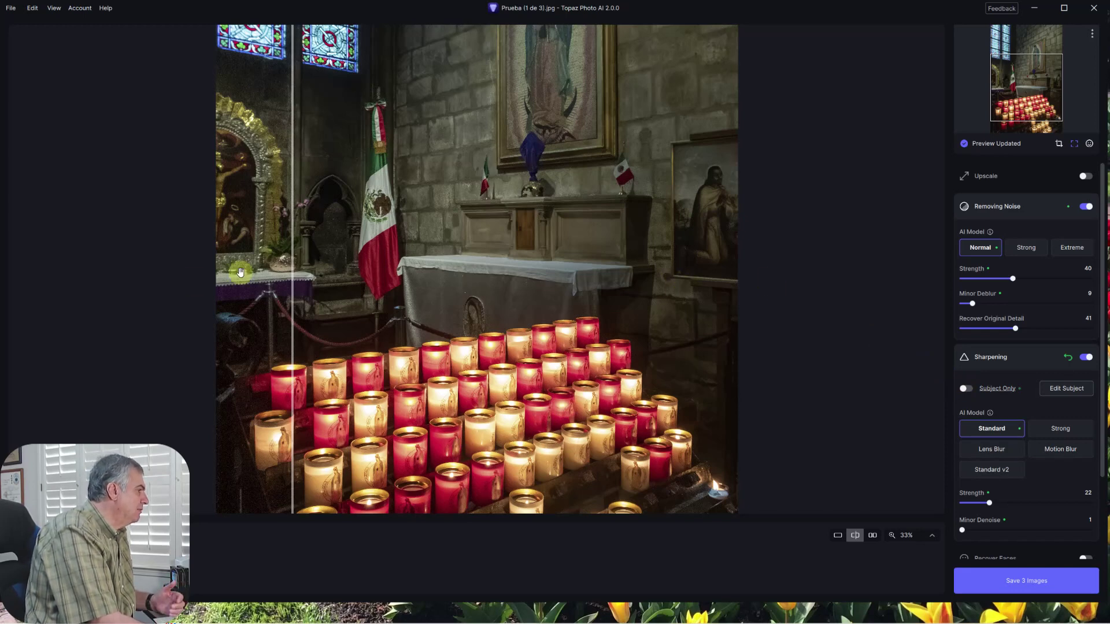
{"action": "left_click_drag", "start_coordinate": [295, 276], "coordinate": [237, 272]}
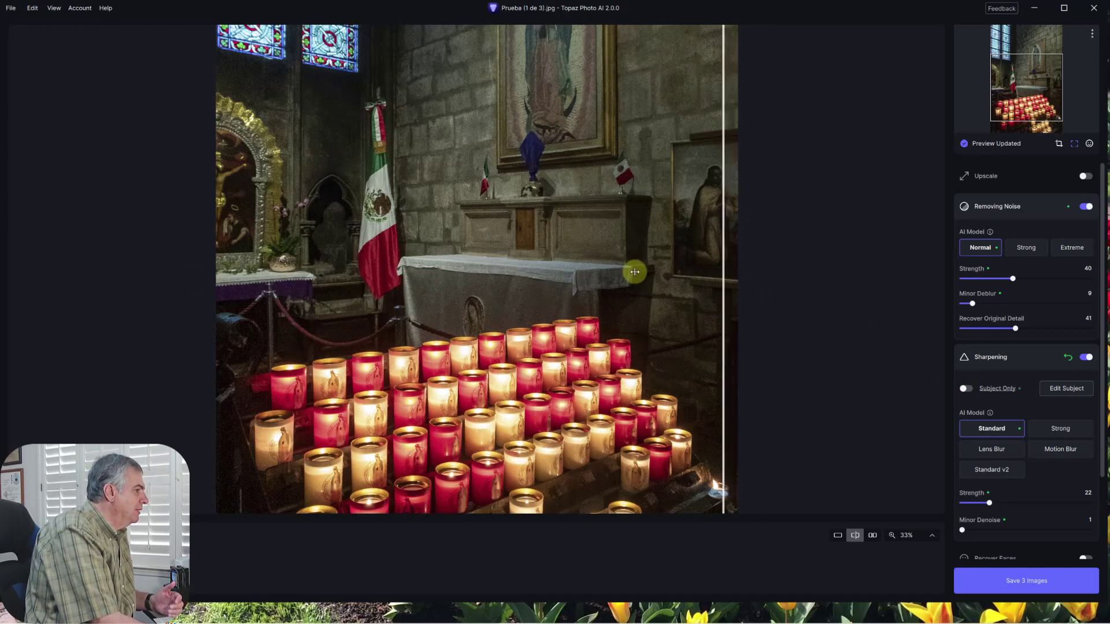
{"action": "scroll", "coordinate": [460, 265], "scroll_direction": "up", "scroll_amount": 3}
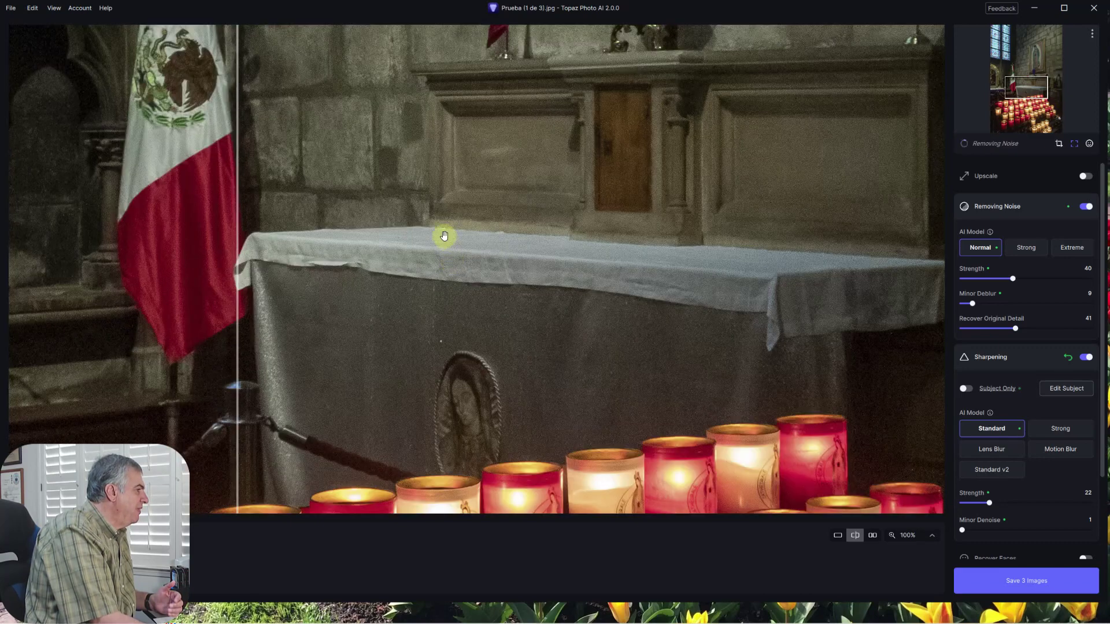
{"action": "scroll", "coordinate": [443, 238], "scroll_direction": "up", "scroll_amount": 2}
{"action": "left_click_drag", "start_coordinate": [502, 288], "coordinate": [607, 448]}
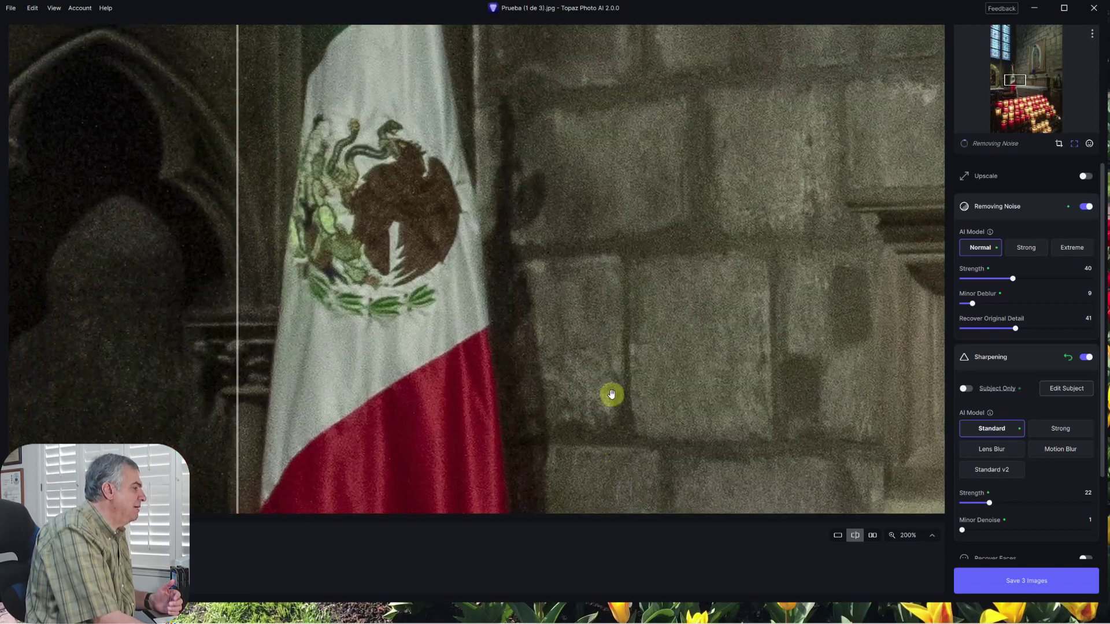
{"action": "mouse_move", "coordinate": [237, 299]}
{"action": "left_mouse_down"}
{"action": "mouse_move", "coordinate": [894, 300]}
{"action": "mouse_move", "coordinate": [191, 271]}
{"action": "mouse_move", "coordinate": [699, 300]}
{"action": "mouse_move", "coordinate": [51, 259]}
{"action": "mouse_move", "coordinate": [925, 302]}
{"action": "mouse_move", "coordinate": [225, 278]}
{"action": "mouse_move", "coordinate": [672, 291]}
{"action": "mouse_move", "coordinate": [221, 252]}
{"action": "mouse_move", "coordinate": [867, 273]}
{"action": "mouse_move", "coordinate": [208, 226]}
{"action": "left_mouse_up"}
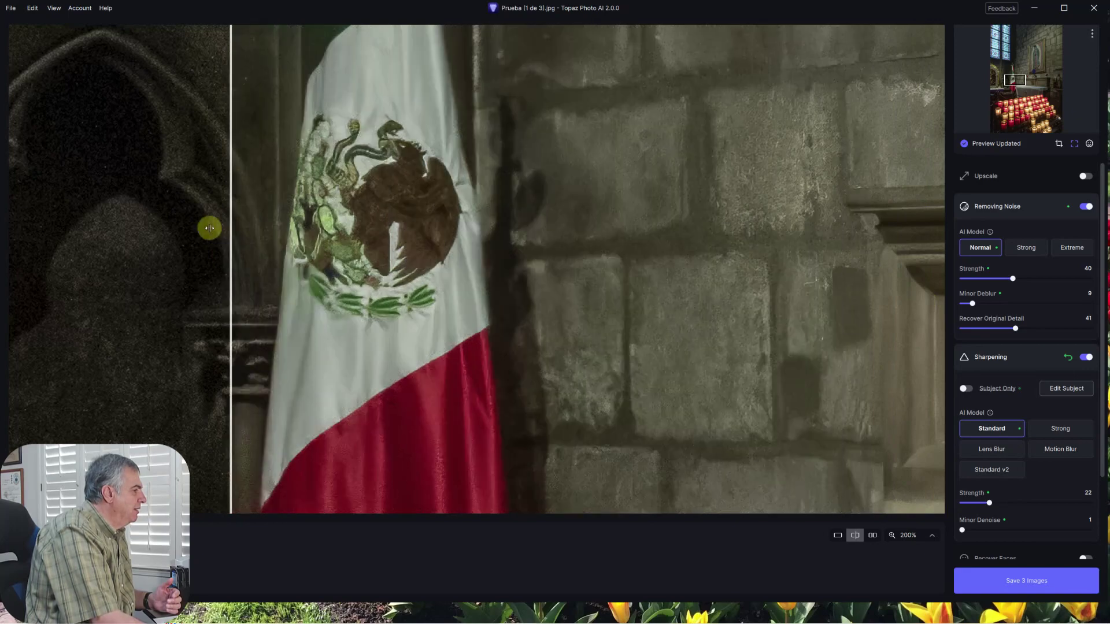
{"action": "left_click", "coordinate": [665, 159]}
{"action": "left_click", "coordinate": [588, 403]}
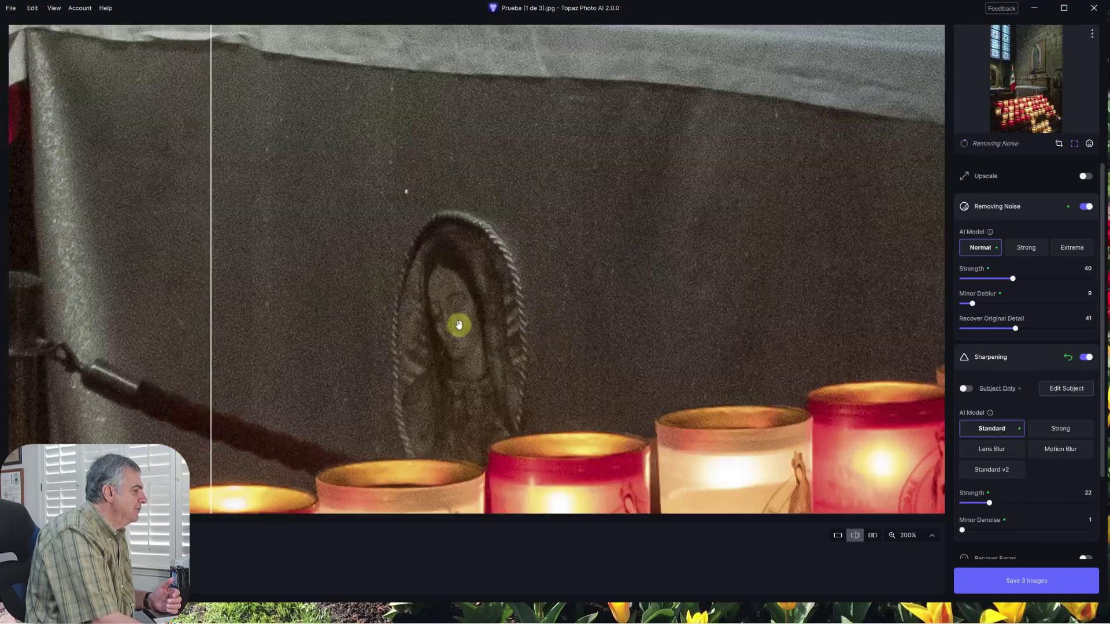
{"action": "left_click_drag", "start_coordinate": [459, 324], "coordinate": [459, 104]}
{"action": "mouse_move", "coordinate": [298, 292]}
{"action": "left_mouse_down"}
{"action": "mouse_move", "coordinate": [17, 297]}
{"action": "mouse_move", "coordinate": [904, 289]}
{"action": "mouse_move", "coordinate": [330, 266]}
{"action": "left_mouse_up"}
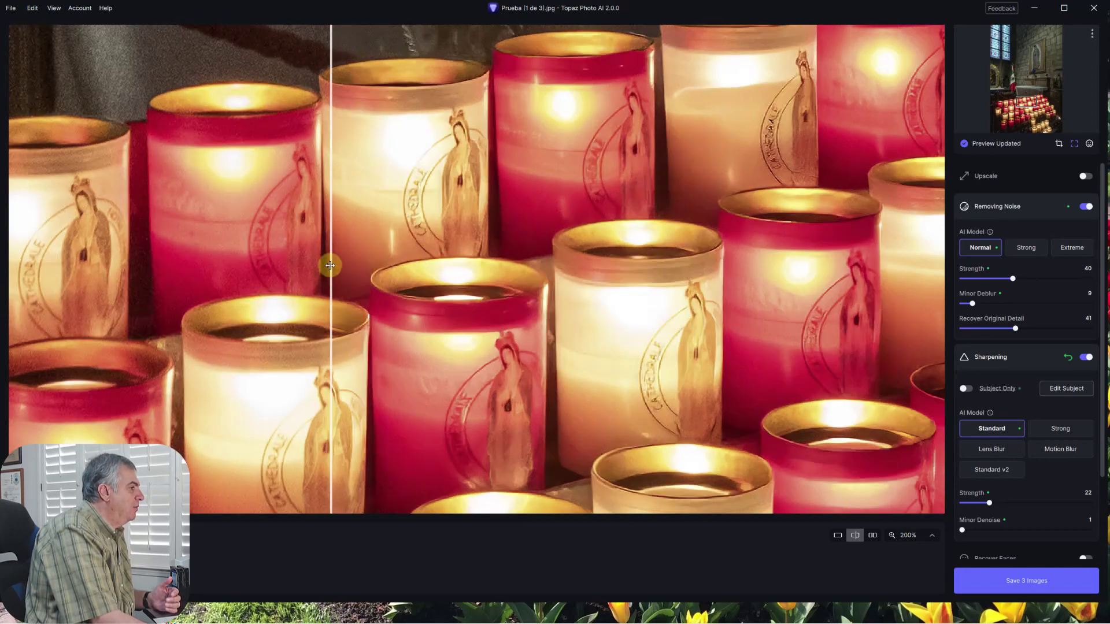
{"action": "left_click", "coordinate": [516, 226]}
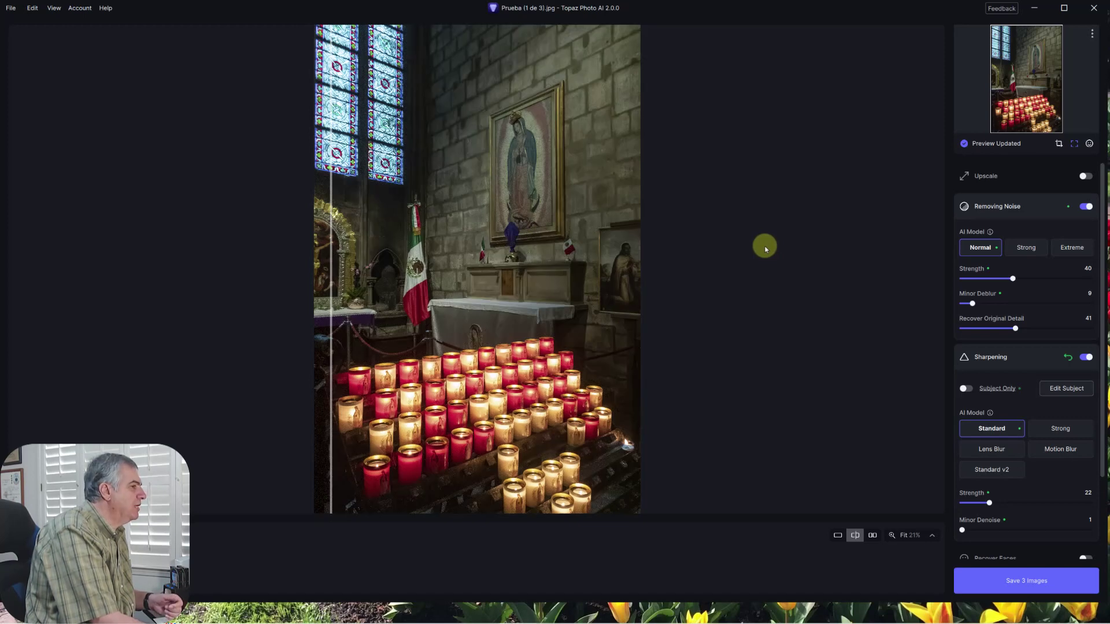
{"action": "left_click_drag", "start_coordinate": [331, 258], "coordinate": [431, 243]}
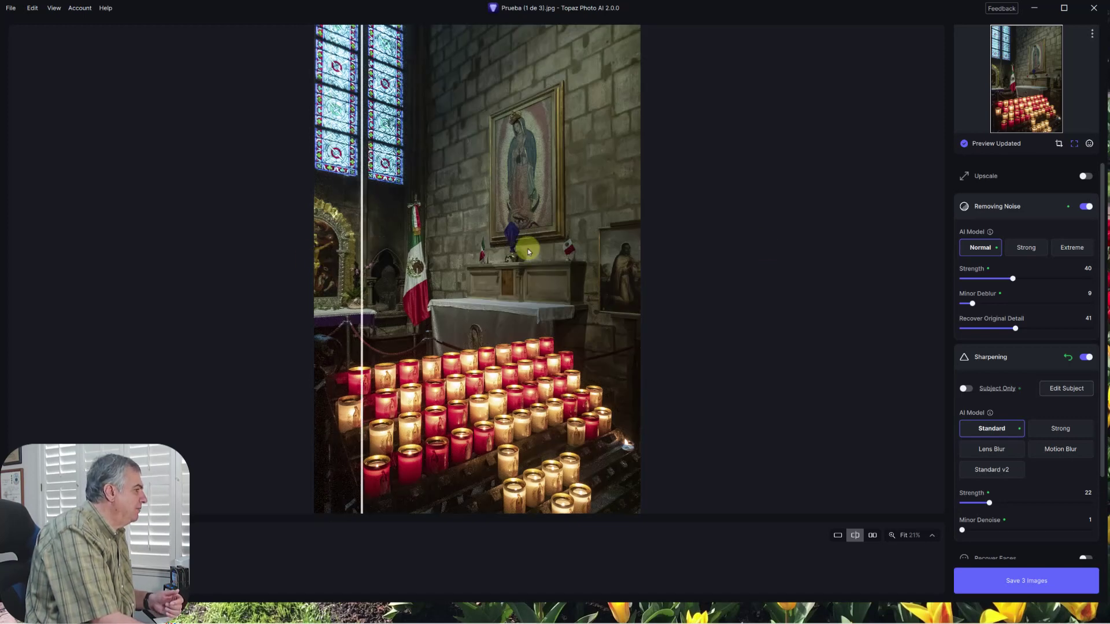
{"action": "left_click_drag", "start_coordinate": [608, 230], "coordinate": [726, 236]}
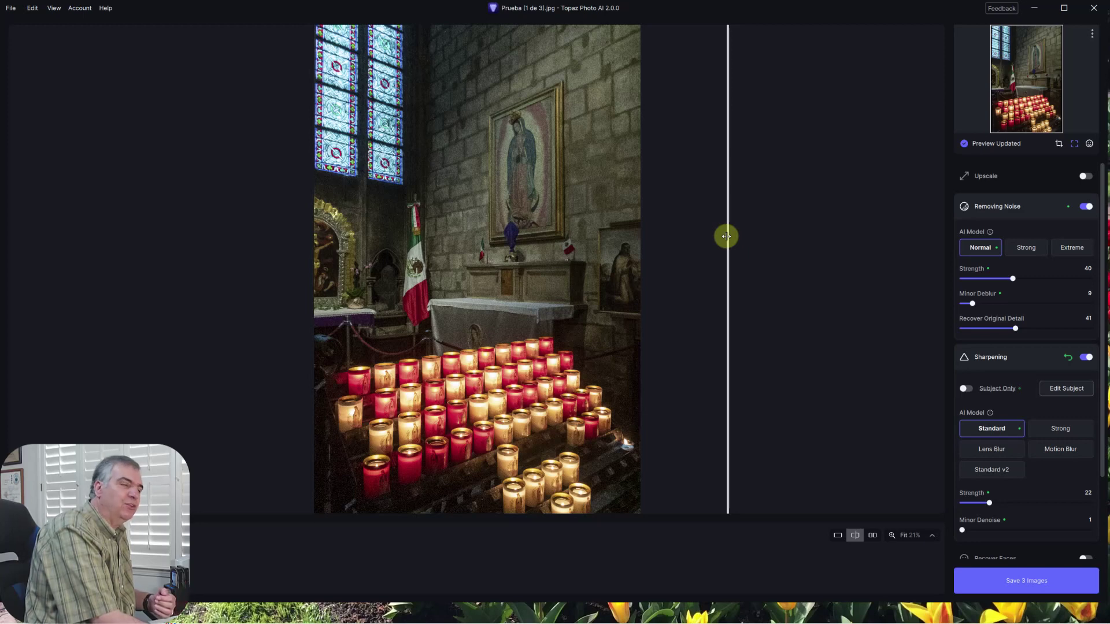
{"action": "left_click_drag", "start_coordinate": [726, 236], "coordinate": [408, 242]}
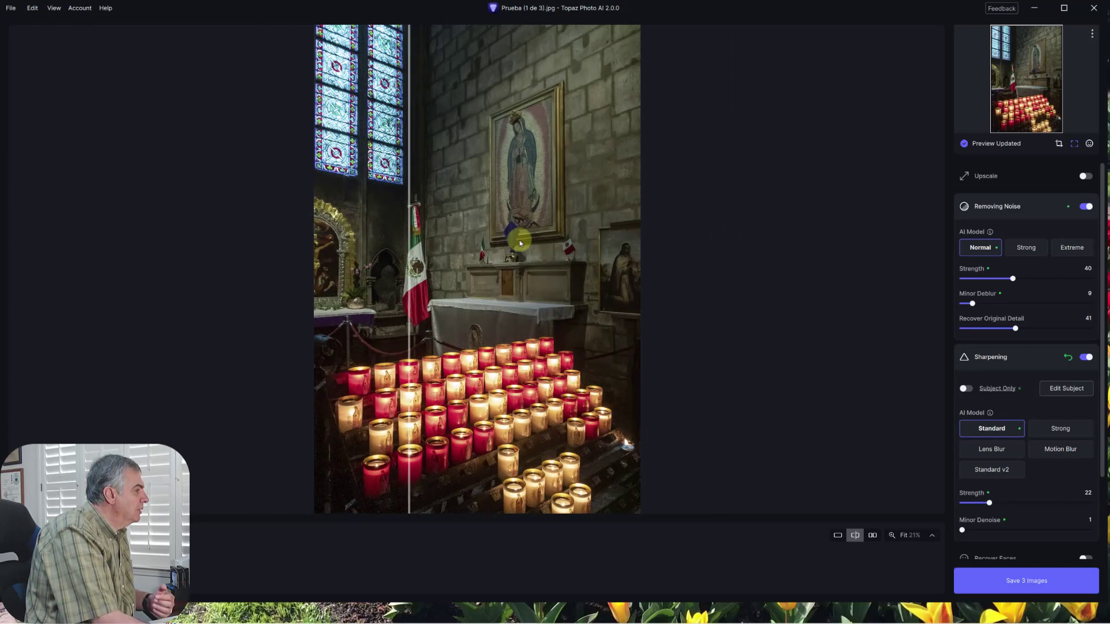
{"action": "mouse_move", "coordinate": [520, 243]}
{"action": "left_mouse_down"}
{"action": "mouse_move", "coordinate": [690, 253]}
{"action": "mouse_move", "coordinate": [300, 240]}
{"action": "mouse_move", "coordinate": [706, 255]}
{"action": "mouse_move", "coordinate": [679, 250]}
{"action": "left_mouse_up"}
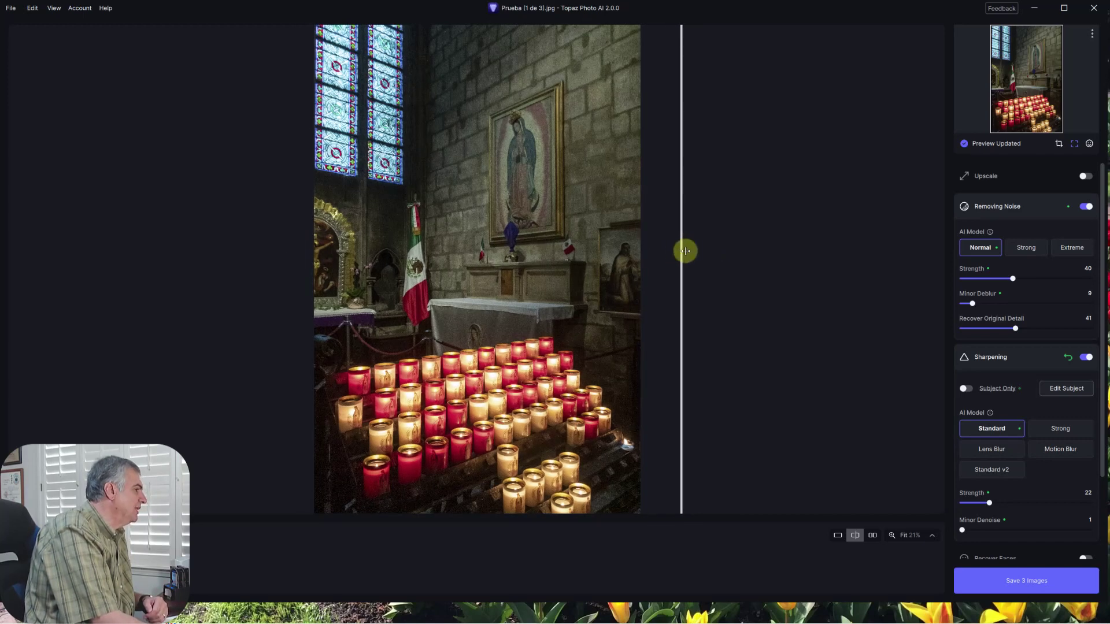
- Open the cranes photo, review its Autopilot summary, and compare noisy versus denoised
{"action": "left_click", "coordinate": [144, 558]}
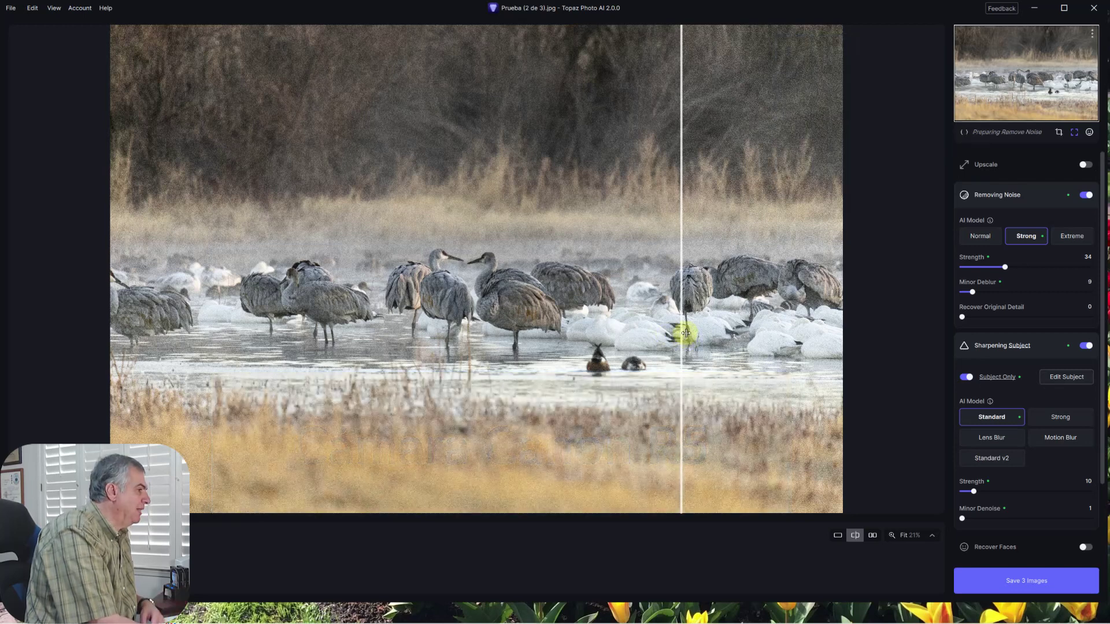
{"action": "left_click_drag", "start_coordinate": [682, 335], "coordinate": [587, 332]}
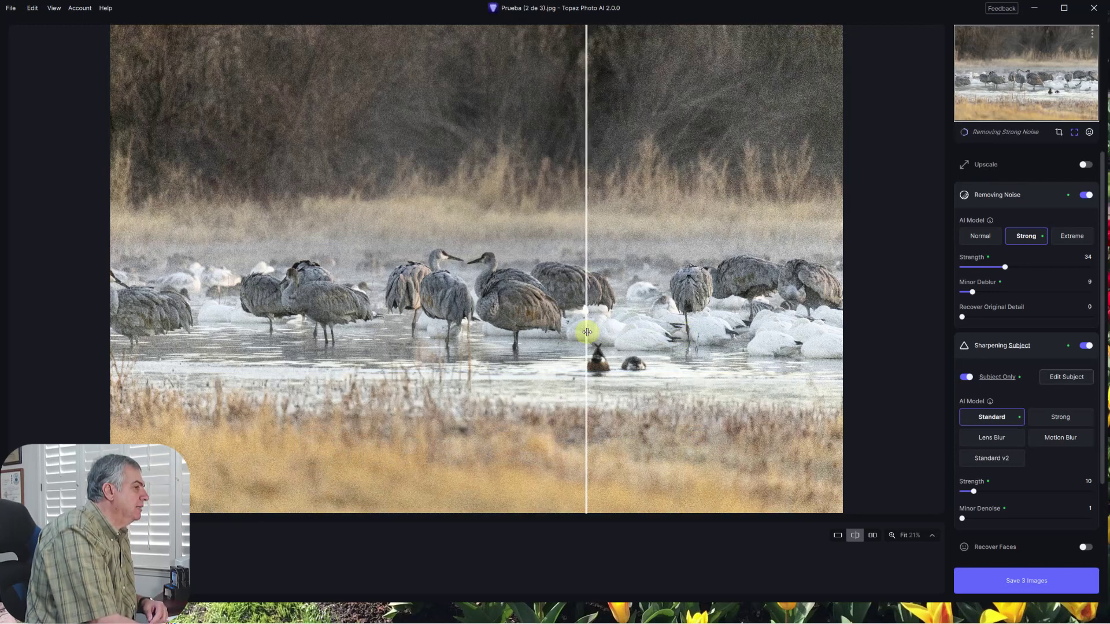
{"action": "left_click", "coordinate": [983, 132]}
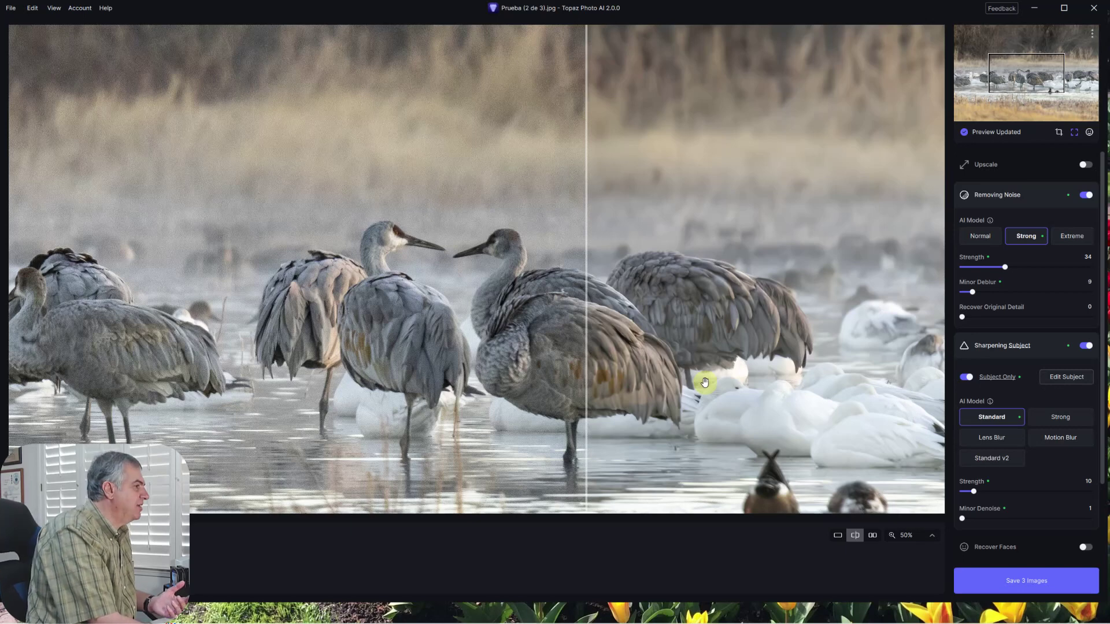
{"action": "mouse_move", "coordinate": [587, 328]}
{"action": "left_mouse_down"}
{"action": "mouse_move", "coordinate": [190, 307]}
{"action": "mouse_move", "coordinate": [911, 315]}
{"action": "mouse_move", "coordinate": [292, 285]}
{"action": "mouse_move", "coordinate": [3, 293]}
{"action": "mouse_move", "coordinate": [515, 324]}
{"action": "mouse_move", "coordinate": [896, 312]}
{"action": "mouse_move", "coordinate": [215, 312]}
{"action": "left_mouse_up"}
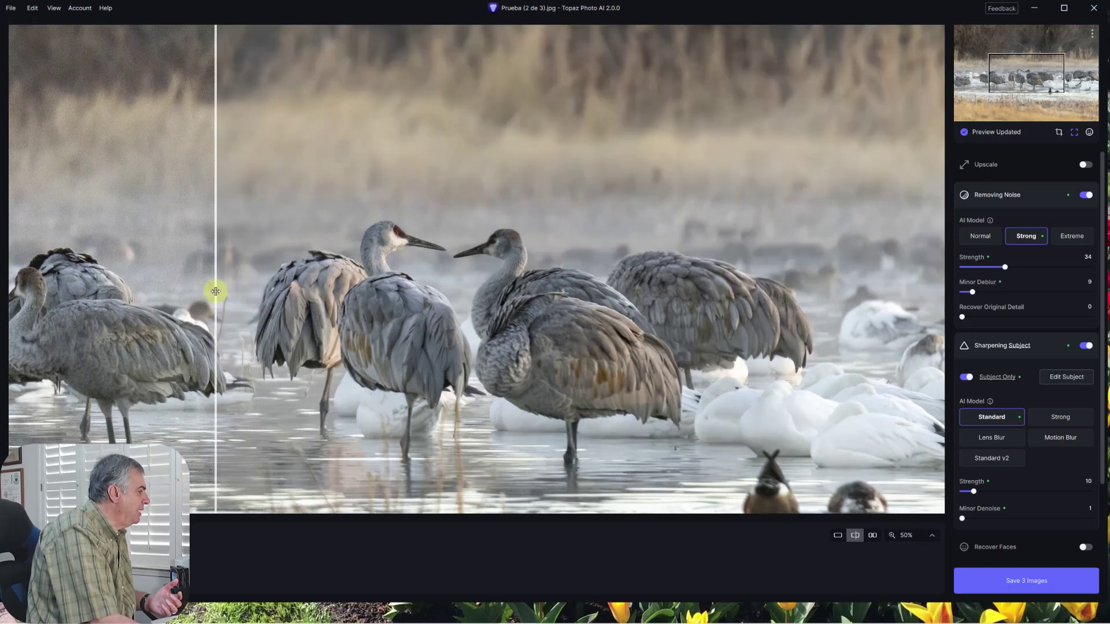
{"action": "mouse_move", "coordinate": [216, 290]}
{"action": "left_mouse_down"}
{"action": "mouse_move", "coordinate": [826, 300]}
{"action": "mouse_move", "coordinate": [280, 255]}
{"action": "left_mouse_up"}
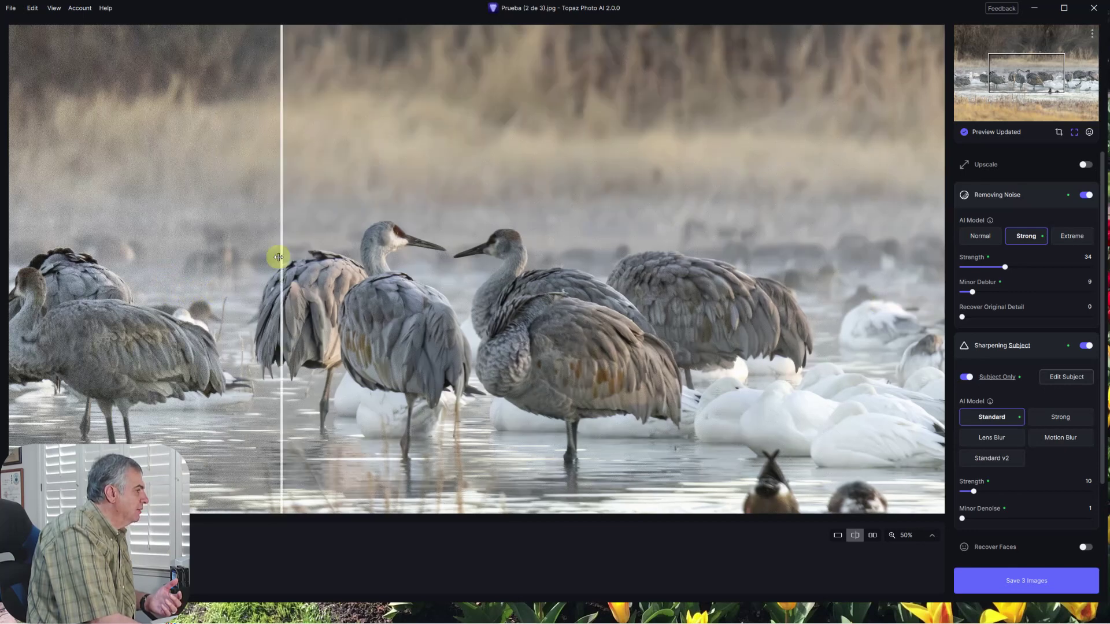
- Zoom to 100% and inspect the cranes' feathers, heads, legs and water up close
{"action": "scroll", "coordinate": [402, 270], "scroll_direction": "up", "scroll_amount": 1}
{"action": "scroll", "coordinate": [402, 270], "scroll_direction": "up", "scroll_amount": 1}
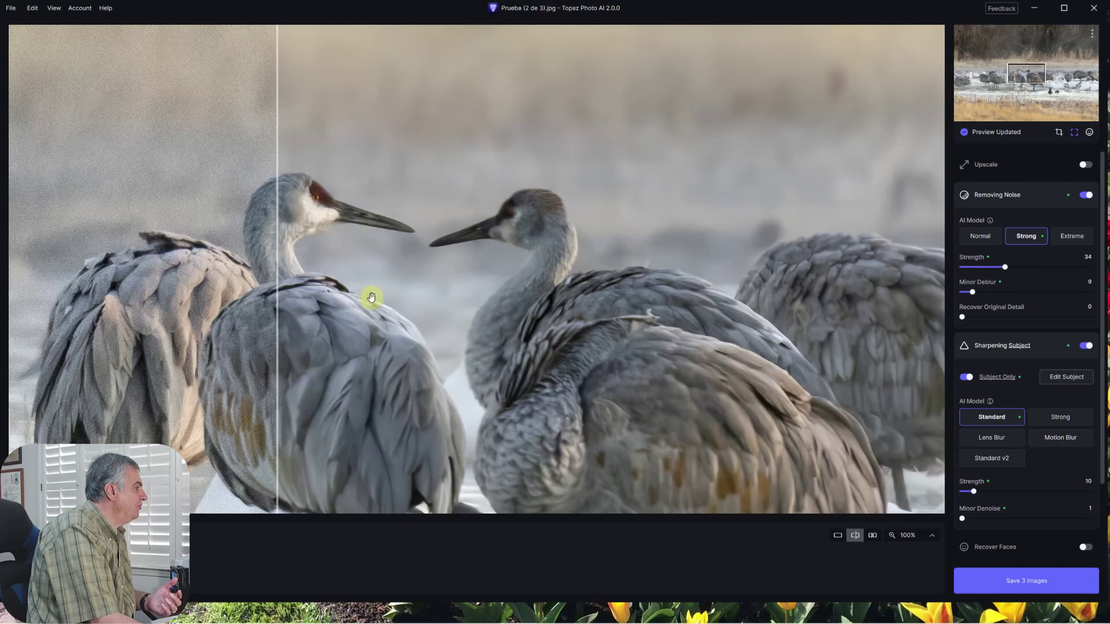
{"action": "mouse_move", "coordinate": [276, 279]}
{"action": "left_mouse_down"}
{"action": "mouse_move", "coordinate": [822, 268]}
{"action": "mouse_move", "coordinate": [62, 240]}
{"action": "mouse_move", "coordinate": [948, 280]}
{"action": "mouse_move", "coordinate": [144, 215]}
{"action": "mouse_move", "coordinate": [81, 243]}
{"action": "left_mouse_up"}
{"action": "mouse_move", "coordinate": [604, 376]}
{"action": "left_mouse_down"}
{"action": "mouse_move", "coordinate": [708, 114]}
{"action": "mouse_move", "coordinate": [701, 161]}
{"action": "left_mouse_up"}
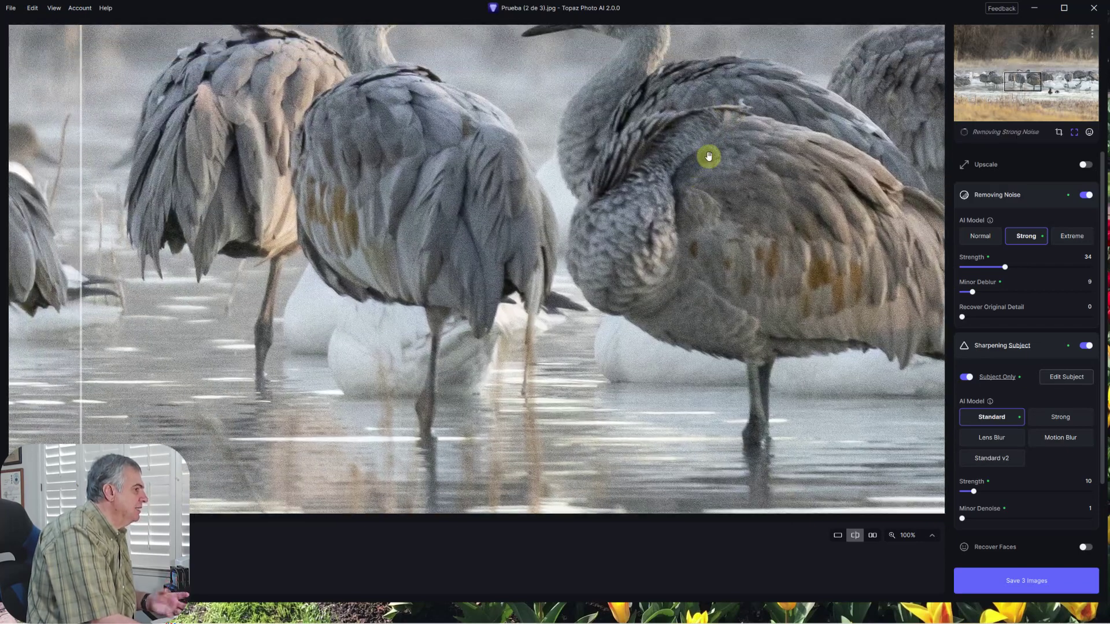
{"action": "left_click_drag", "start_coordinate": [481, 55], "coordinate": [661, 307]}
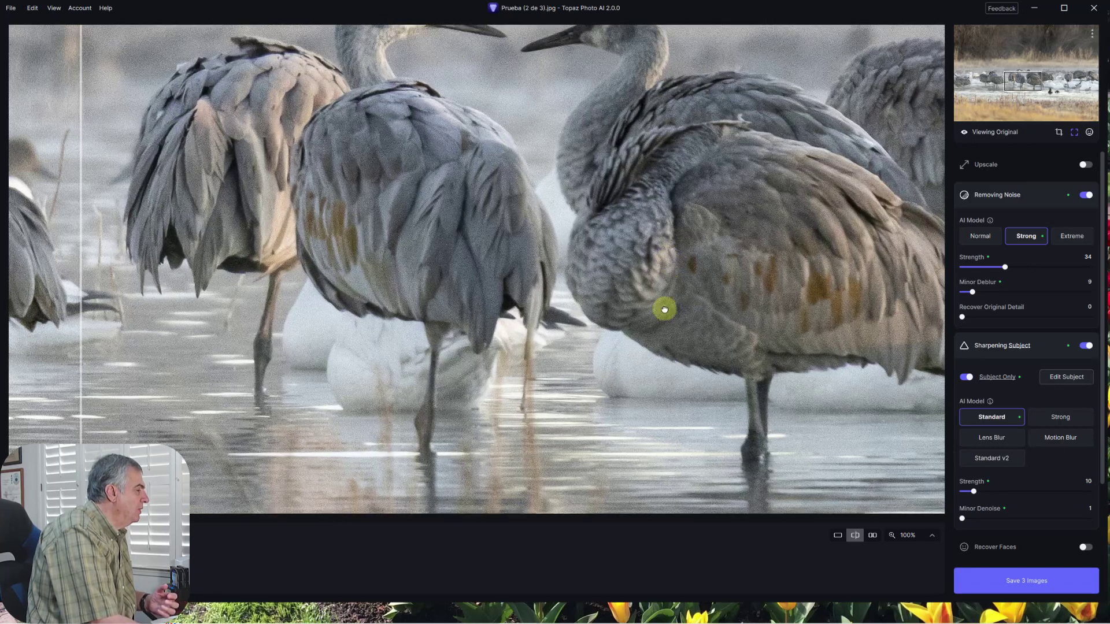
{"action": "mouse_move", "coordinate": [490, 171]}
{"action": "left_mouse_down"}
{"action": "mouse_move", "coordinate": [503, 267]}
{"action": "mouse_move", "coordinate": [557, 441]}
{"action": "mouse_move", "coordinate": [595, 203]}
{"action": "mouse_move", "coordinate": [582, 137]}
{"action": "left_mouse_up"}
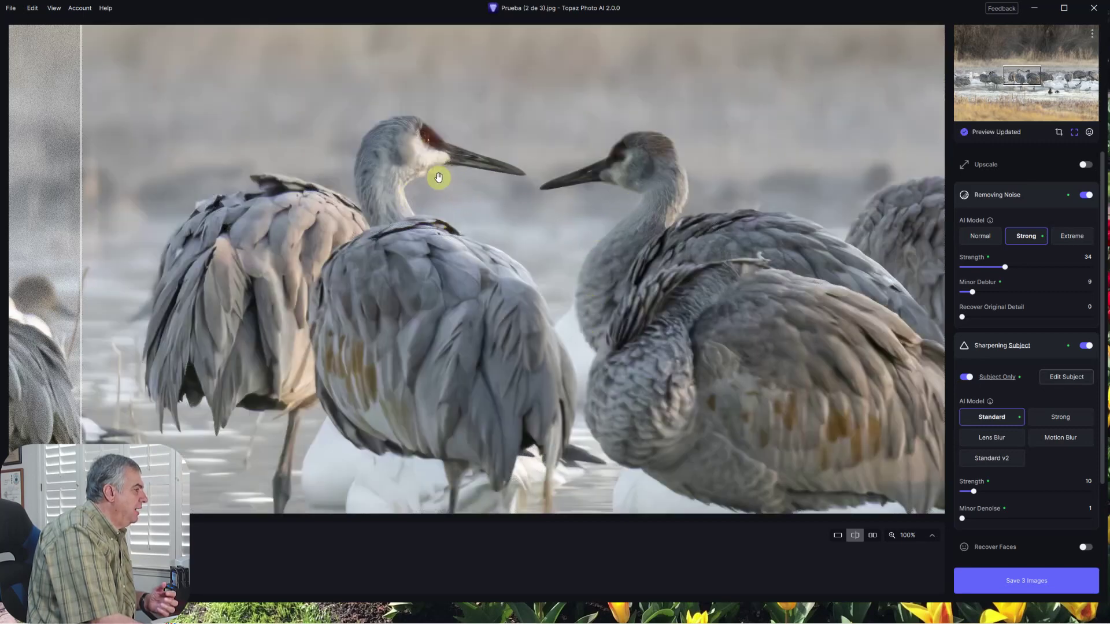
{"action": "mouse_move", "coordinate": [425, 400]}
{"action": "left_mouse_down"}
{"action": "mouse_move", "coordinate": [619, 267]}
{"action": "mouse_move", "coordinate": [703, 248]}
{"action": "left_mouse_up"}
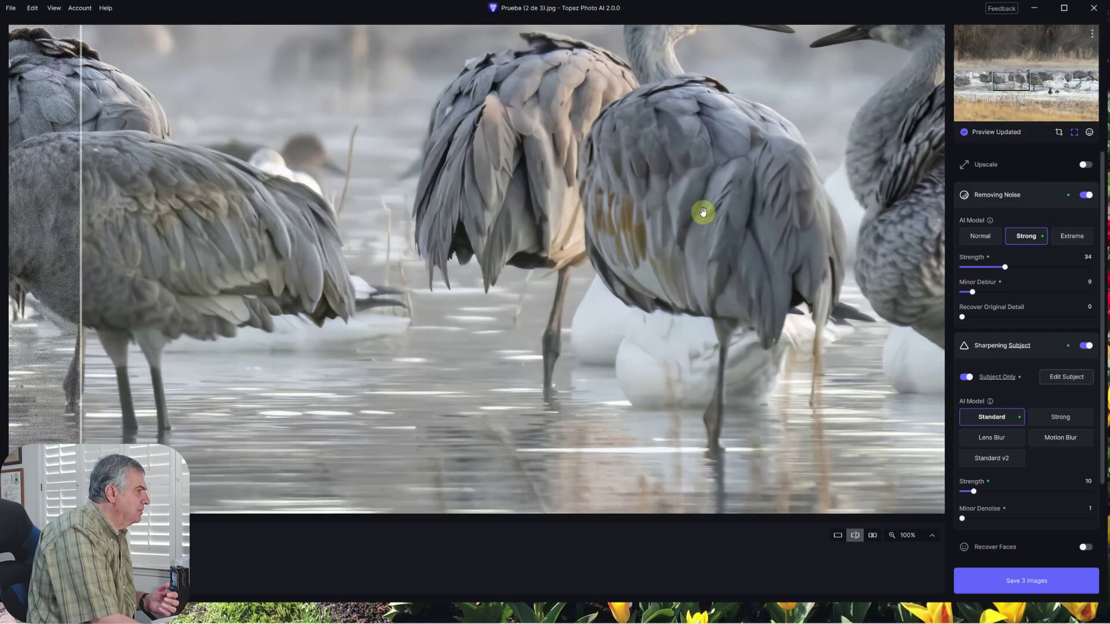
{"action": "mouse_move", "coordinate": [703, 213]}
{"action": "left_mouse_down"}
{"action": "mouse_move", "coordinate": [448, 339]}
{"action": "mouse_move", "coordinate": [412, 321]}
{"action": "left_mouse_up"}
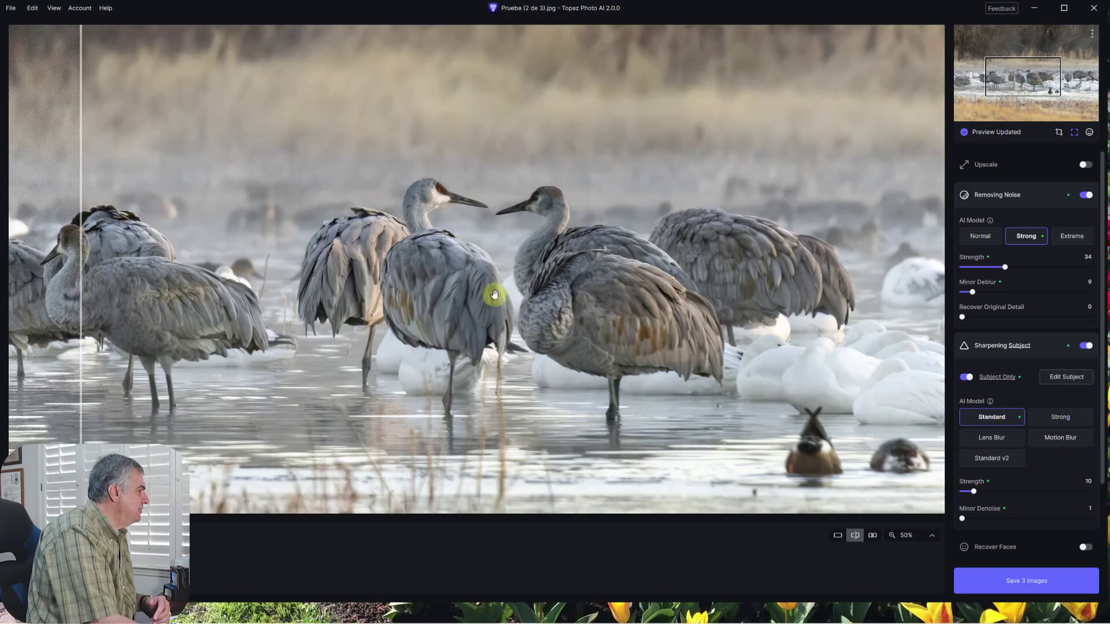
{"action": "left_click", "coordinate": [495, 295]}
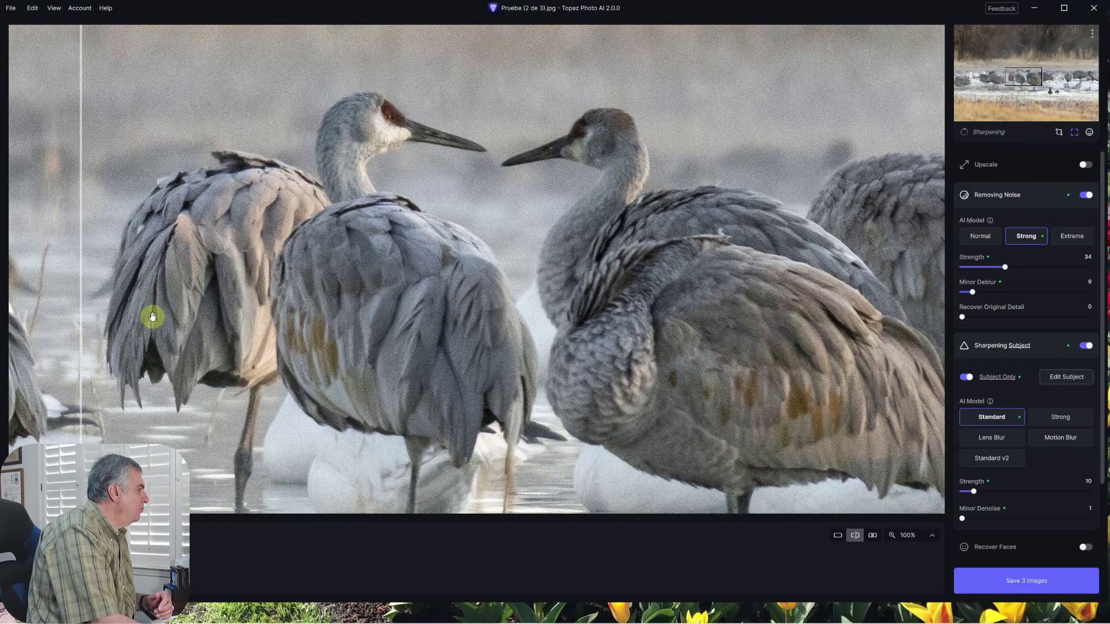
- Compare the cranes' feathers before and after, then zoom back out
{"action": "left_click_drag", "start_coordinate": [81, 312], "coordinate": [450, 287]}
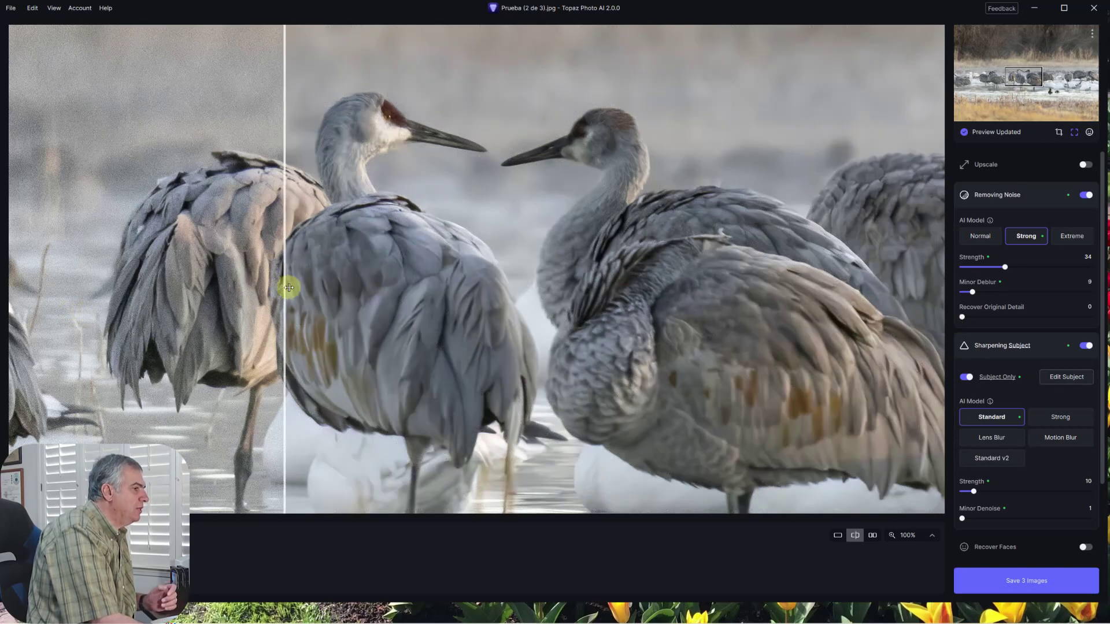
{"action": "left_click_drag", "start_coordinate": [449, 287], "coordinate": [830, 287]}
{"action": "mouse_move", "coordinate": [685, 286]}
{"action": "left_mouse_down"}
{"action": "mouse_move", "coordinate": [267, 265]}
{"action": "mouse_move", "coordinate": [788, 258]}
{"action": "mouse_move", "coordinate": [249, 221]}
{"action": "mouse_move", "coordinate": [845, 273]}
{"action": "mouse_move", "coordinate": [416, 229]}
{"action": "left_mouse_up"}
{"action": "scroll", "coordinate": [675, 246], "scroll_direction": "down", "scroll_amount": 2}
{"action": "scroll", "coordinate": [676, 245], "scroll_direction": "down", "scroll_amount": 1}
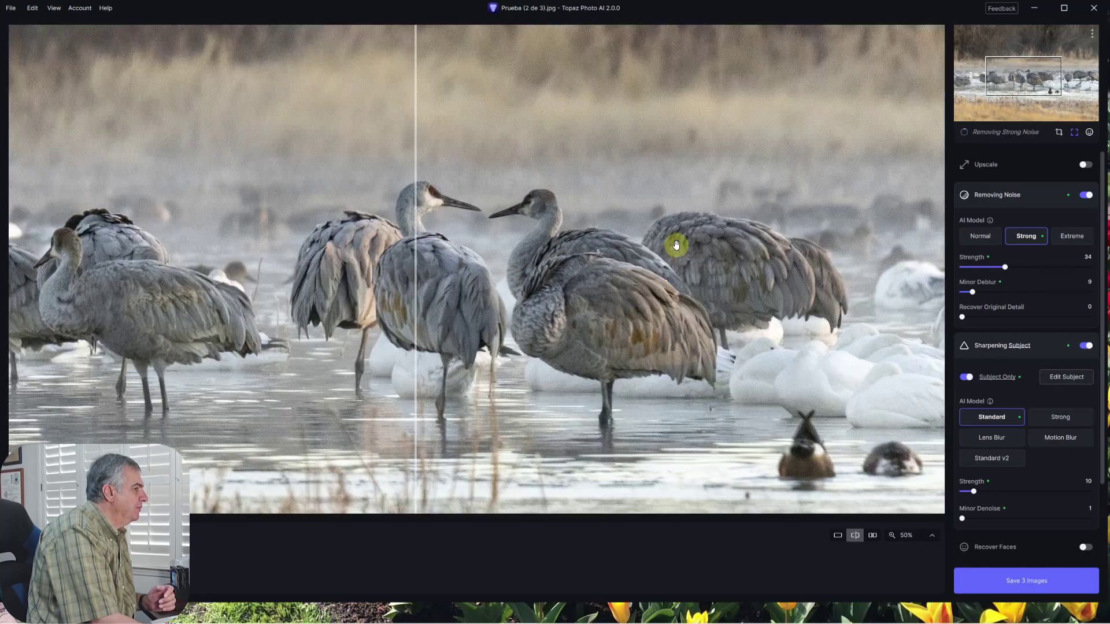
{"action": "scroll", "coordinate": [676, 245], "scroll_direction": "down", "scroll_amount": 1}
{"action": "scroll", "coordinate": [676, 245], "scroll_direction": "down", "scroll_amount": 1}
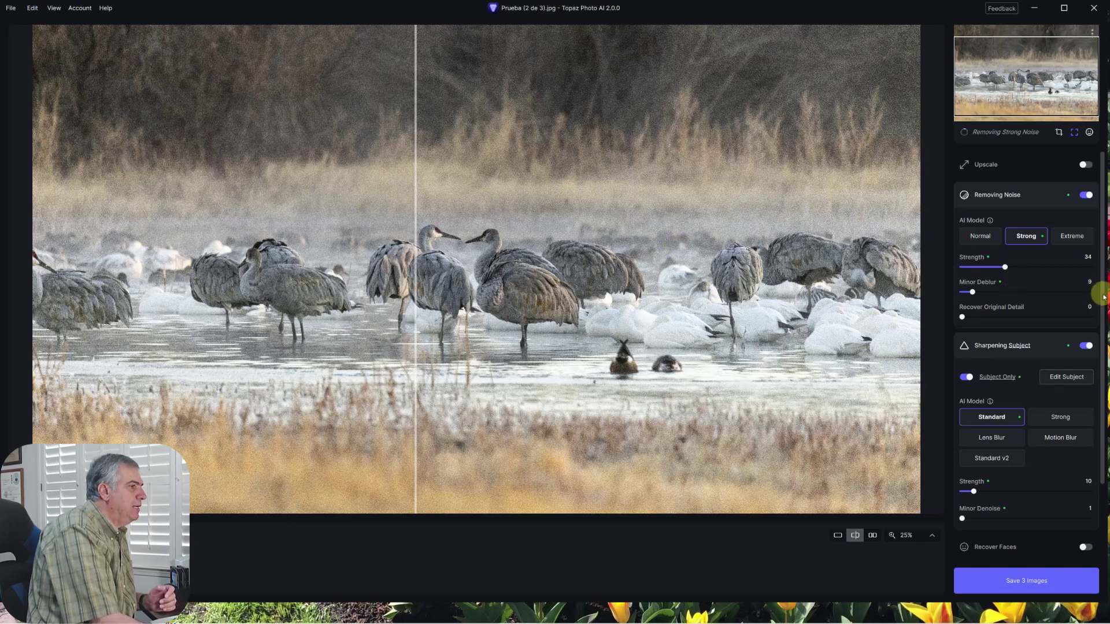
- Enable Adjust Lighting on the cranes at Adjustment 25 and compare it with the original
{"action": "scroll", "coordinate": [1103, 297], "scroll_direction": "down", "scroll_amount": 2}
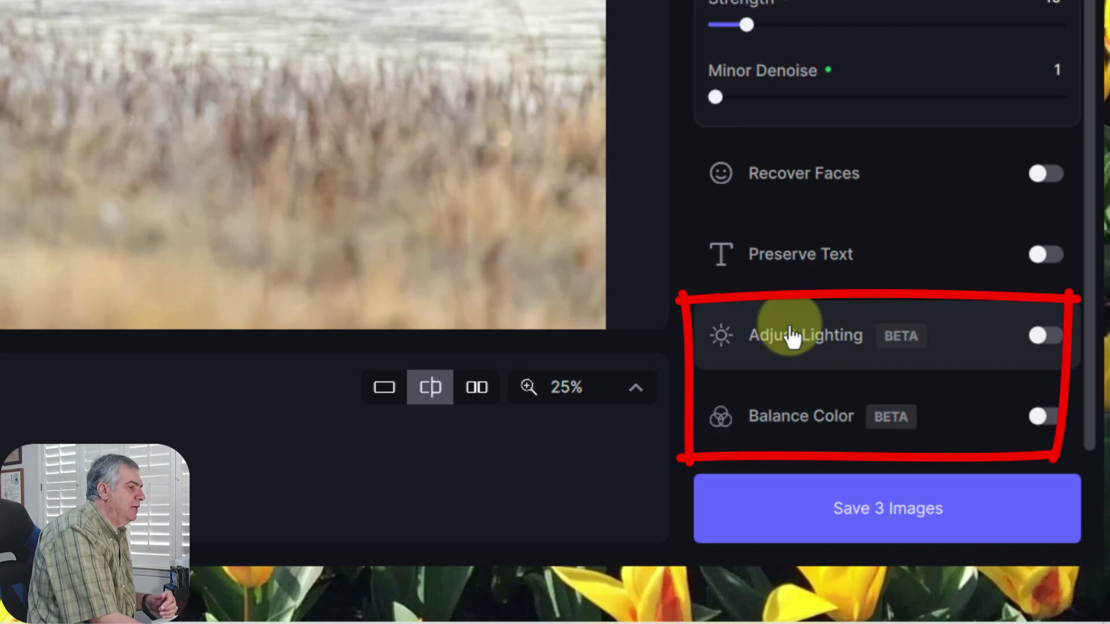
{"action": "left_click", "coordinate": [1047, 335]}
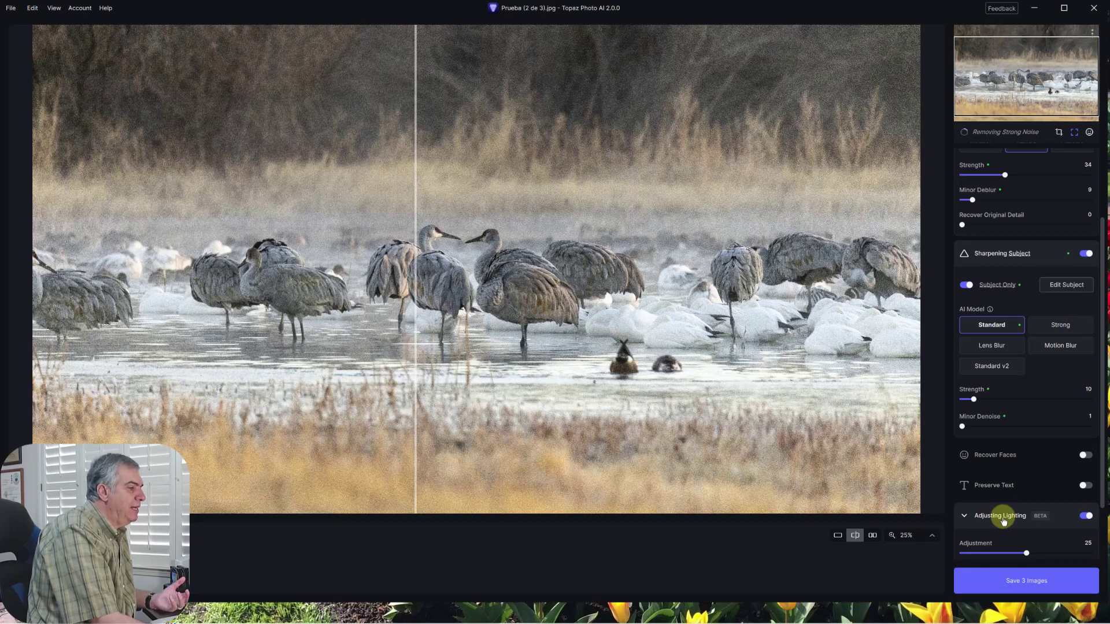
{"action": "scroll", "coordinate": [1003, 522], "scroll_direction": "down", "scroll_amount": 2}
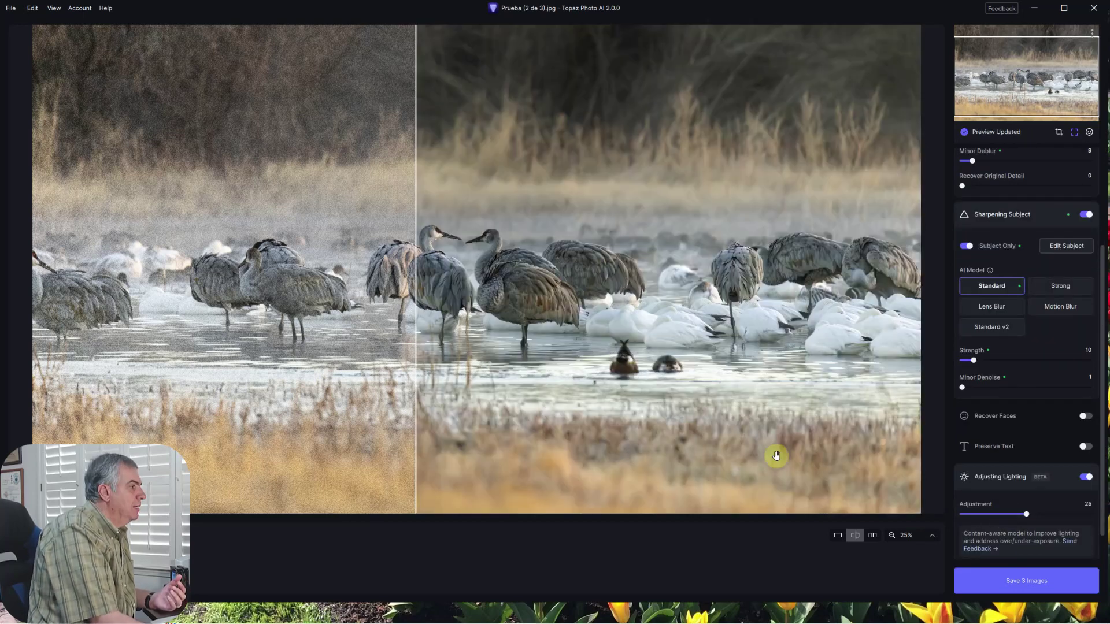
{"action": "mouse_move", "coordinate": [418, 353]}
{"action": "left_mouse_down"}
{"action": "mouse_move", "coordinate": [931, 347]}
{"action": "mouse_move", "coordinate": [22, 319]}
{"action": "mouse_move", "coordinate": [919, 369]}
{"action": "mouse_move", "coordinate": [254, 312]}
{"action": "mouse_move", "coordinate": [29, 307]}
{"action": "mouse_move", "coordinate": [908, 362]}
{"action": "mouse_move", "coordinate": [173, 296]}
{"action": "mouse_move", "coordinate": [3, 294]}
{"action": "mouse_move", "coordinate": [555, 371]}
{"action": "mouse_move", "coordinate": [819, 390]}
{"action": "mouse_move", "coordinate": [208, 328]}
{"action": "left_mouse_up"}
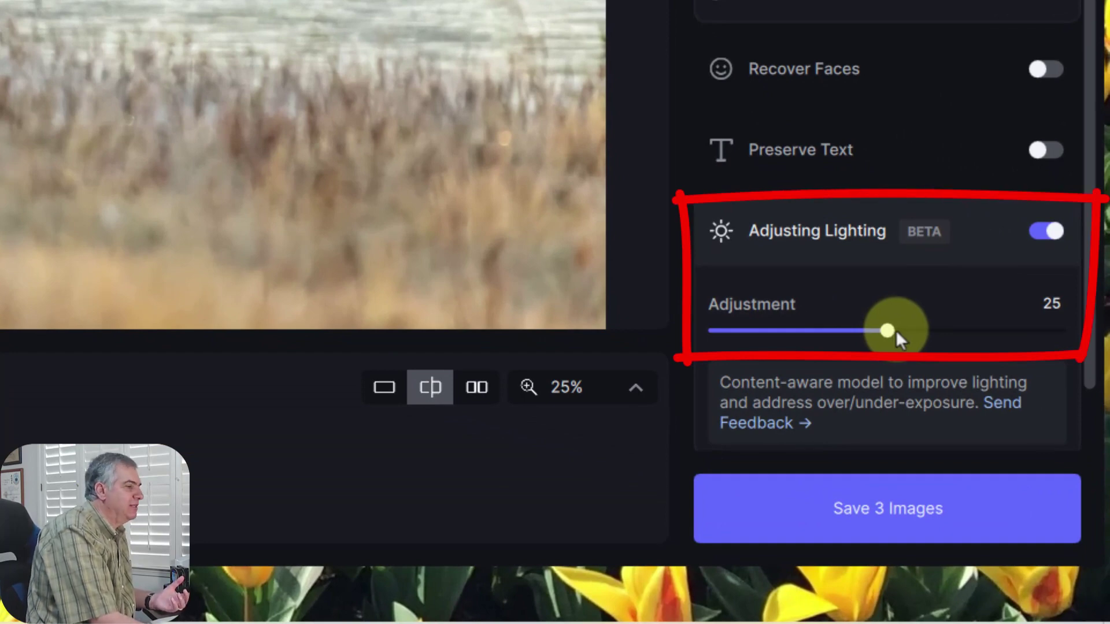
- Try lighting Adjustment at 13, compare with the original, then switch lighting adjustment off
{"action": "left_click_drag", "start_coordinate": [891, 333], "coordinate": [811, 342]}
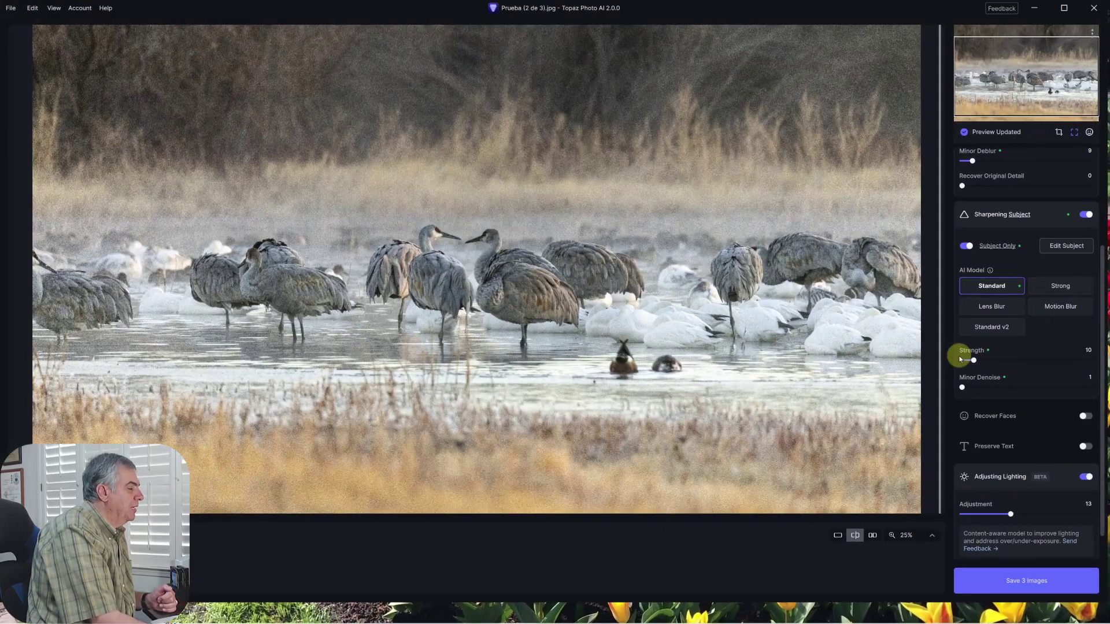
{"action": "mouse_move", "coordinate": [920, 353]}
{"action": "left_mouse_down"}
{"action": "mouse_move", "coordinate": [32, 317]}
{"action": "mouse_move", "coordinate": [520, 367]}
{"action": "mouse_move", "coordinate": [917, 389]}
{"action": "mouse_move", "coordinate": [838, 366]}
{"action": "mouse_move", "coordinate": [27, 335]}
{"action": "left_mouse_up"}
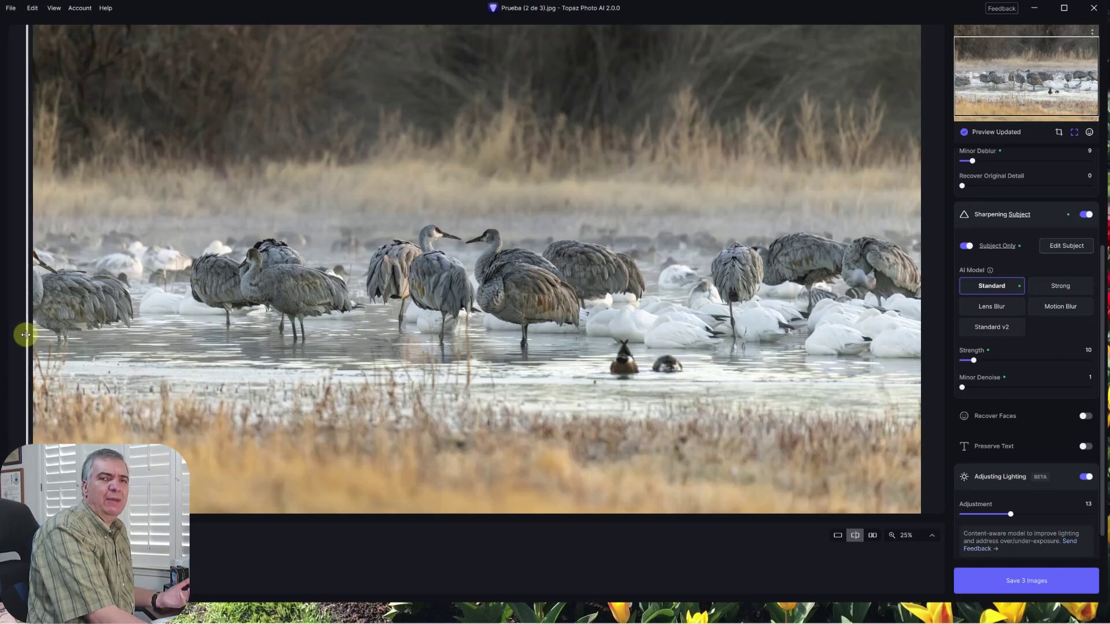
{"action": "mouse_move", "coordinate": [26, 335]}
{"action": "left_mouse_down"}
{"action": "mouse_move", "coordinate": [922, 347]}
{"action": "mouse_move", "coordinate": [681, 397]}
{"action": "mouse_move", "coordinate": [154, 318]}
{"action": "mouse_move", "coordinate": [704, 389]}
{"action": "left_mouse_up"}
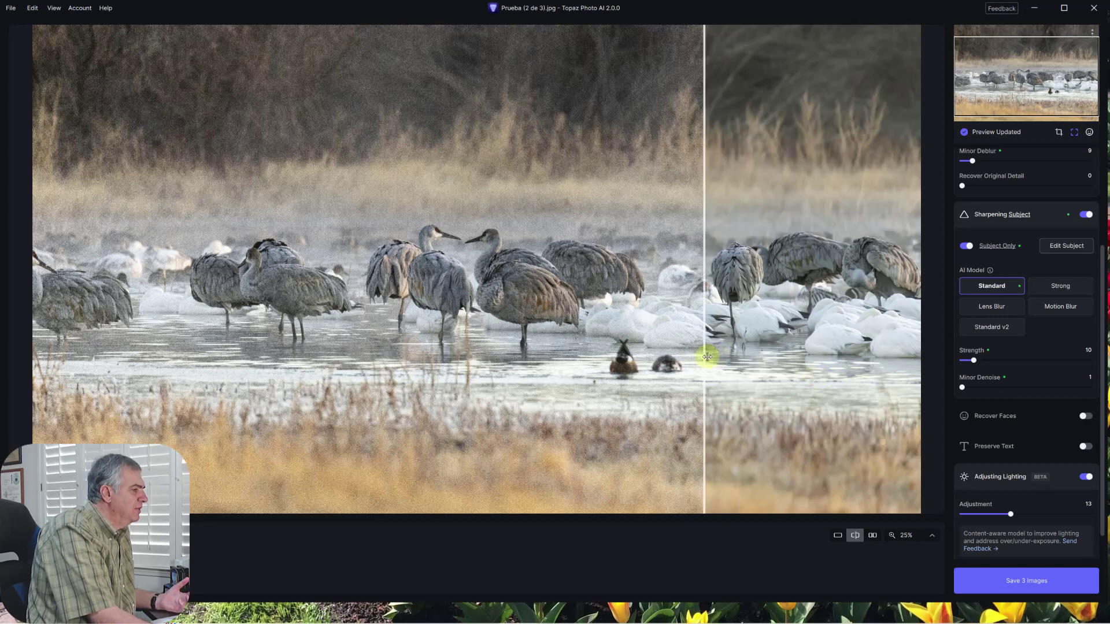
{"action": "left_click_drag", "start_coordinate": [705, 358], "coordinate": [322, 327]}
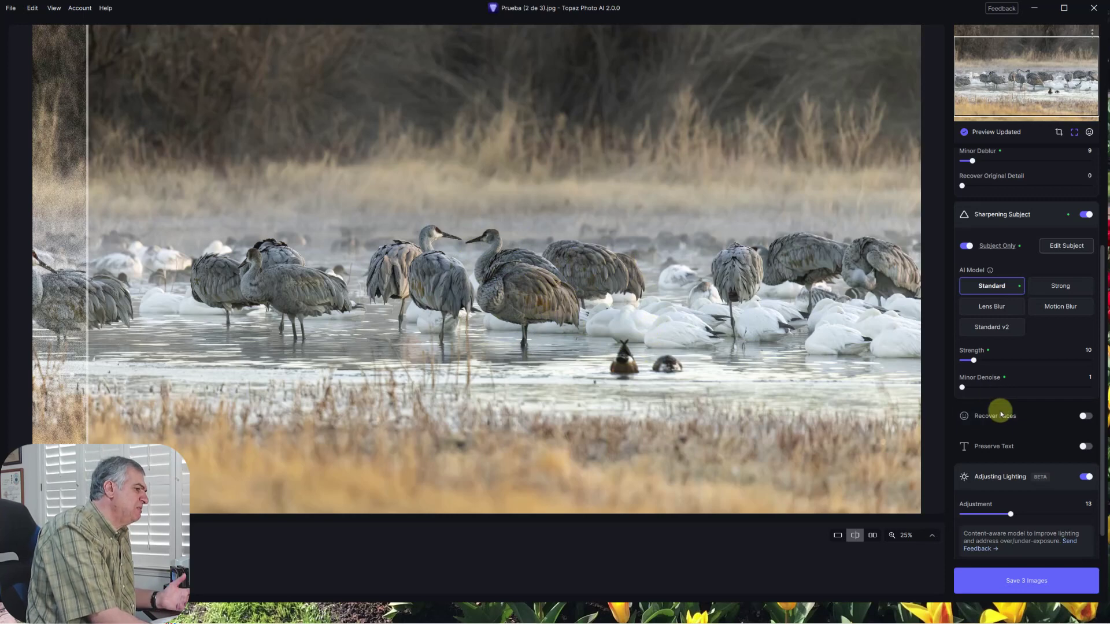
{"action": "left_click", "coordinate": [1086, 477]}
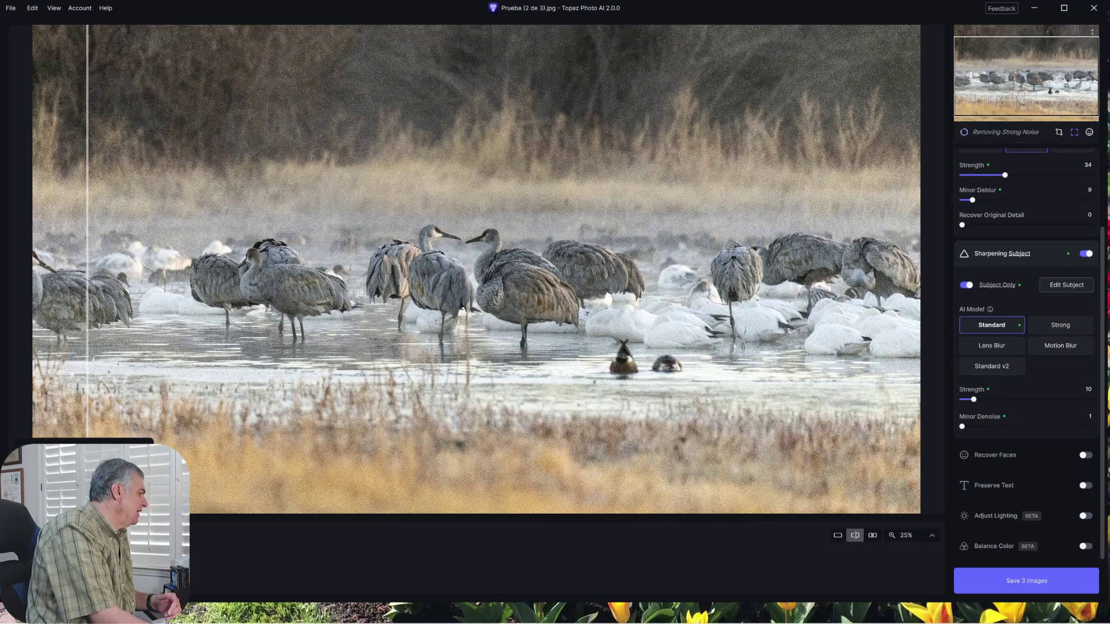
- Open the duck photo, compare its Strength 69 denoising, preview the sharpening mask, and fit to view
{"action": "left_click", "coordinate": [569, 349]}
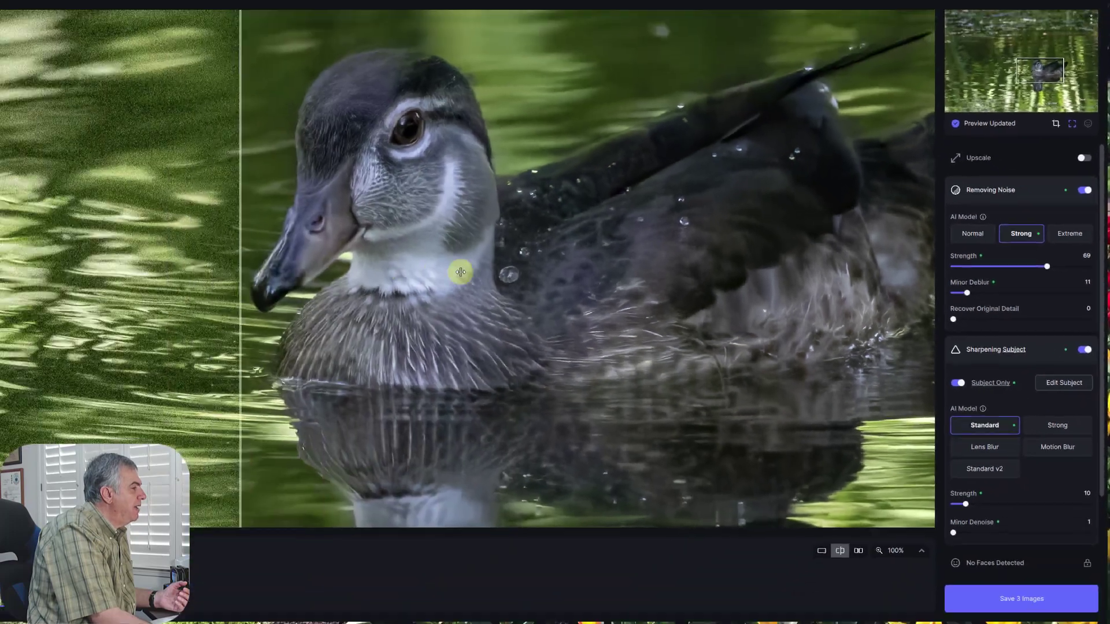
{"action": "mouse_move", "coordinate": [459, 270]}
{"action": "left_mouse_down"}
{"action": "mouse_move", "coordinate": [330, 243]}
{"action": "mouse_move", "coordinate": [120, 231]}
{"action": "mouse_move", "coordinate": [899, 257]}
{"action": "mouse_move", "coordinate": [116, 228]}
{"action": "mouse_move", "coordinate": [911, 214]}
{"action": "mouse_move", "coordinate": [174, 191]}
{"action": "mouse_move", "coordinate": [1012, 217]}
{"action": "mouse_move", "coordinate": [454, 189]}
{"action": "mouse_move", "coordinate": [247, 193]}
{"action": "mouse_move", "coordinate": [797, 208]}
{"action": "mouse_move", "coordinate": [163, 163]}
{"action": "mouse_move", "coordinate": [925, 190]}
{"action": "mouse_move", "coordinate": [227, 178]}
{"action": "left_mouse_up"}
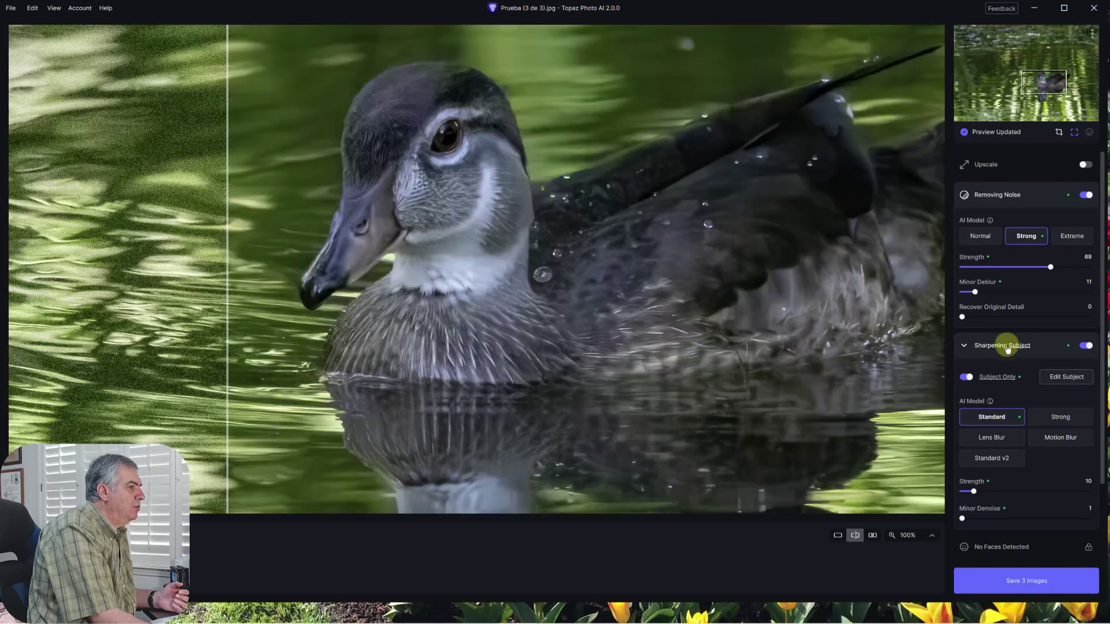
{"action": "mouse_move", "coordinate": [995, 349]}
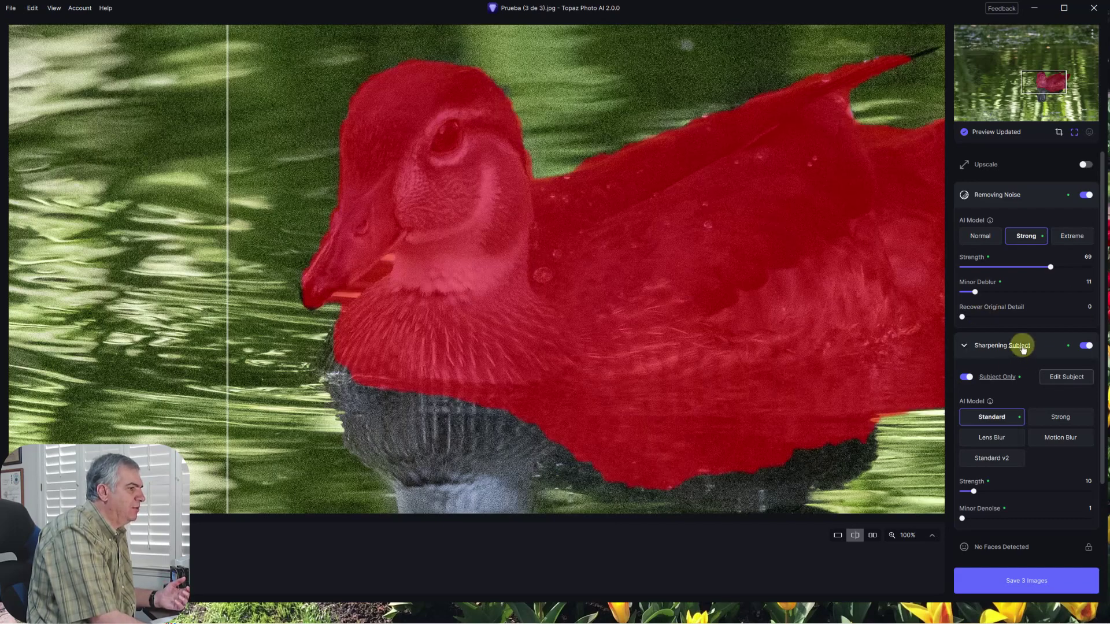
{"action": "left_click", "coordinate": [1020, 347]}
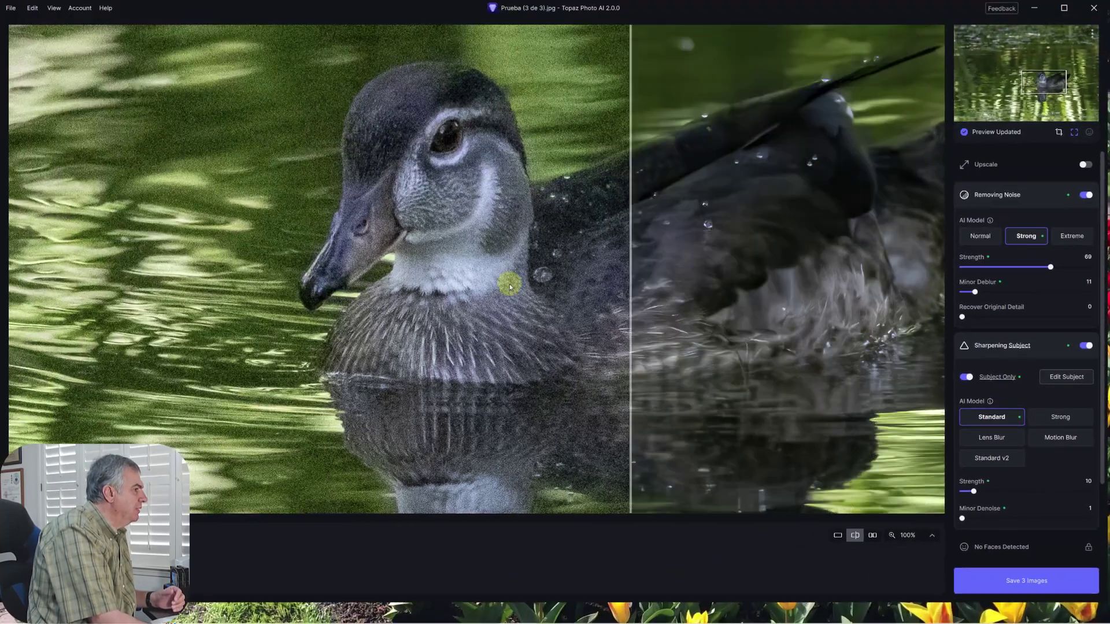
{"action": "mouse_move", "coordinate": [630, 266]}
{"action": "left_mouse_down"}
{"action": "mouse_move", "coordinate": [255, 256]}
{"action": "mouse_move", "coordinate": [879, 272]}
{"action": "mouse_move", "coordinate": [131, 230]}
{"action": "mouse_move", "coordinate": [825, 256]}
{"action": "mouse_move", "coordinate": [341, 249]}
{"action": "left_mouse_up"}
{"action": "key", "text": "ctrl+0"}
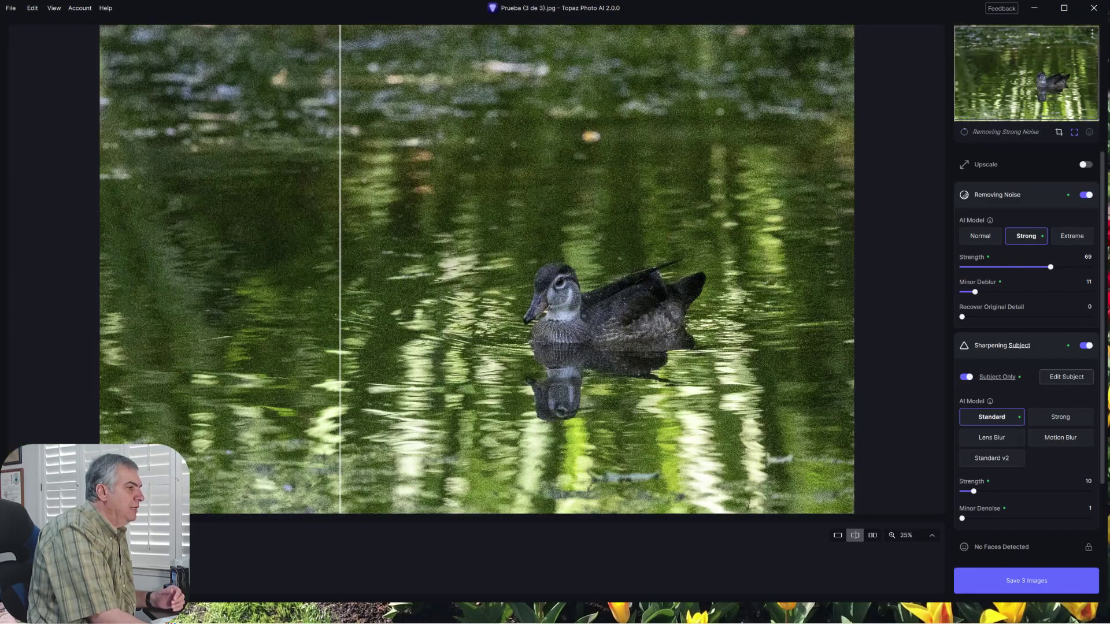
- Turn on Balance Color for the duck, compare it, and show Temperature 50 and Opacity 100
{"action": "scroll", "coordinate": [1086, 358], "scroll_direction": "down", "scroll_amount": 3}
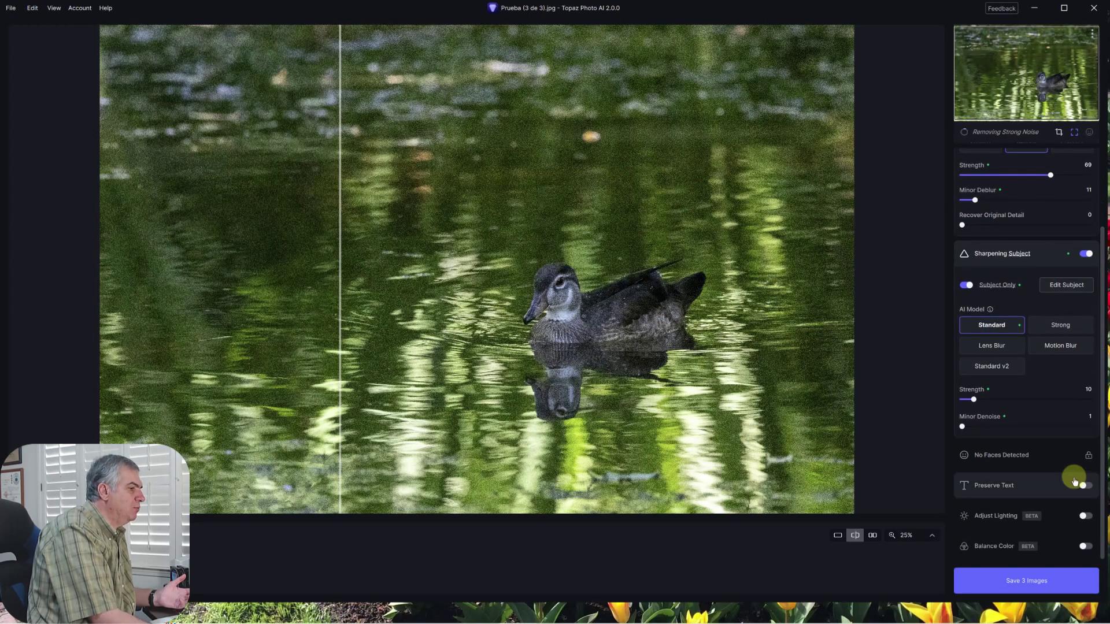
{"action": "left_click", "coordinate": [1084, 547]}
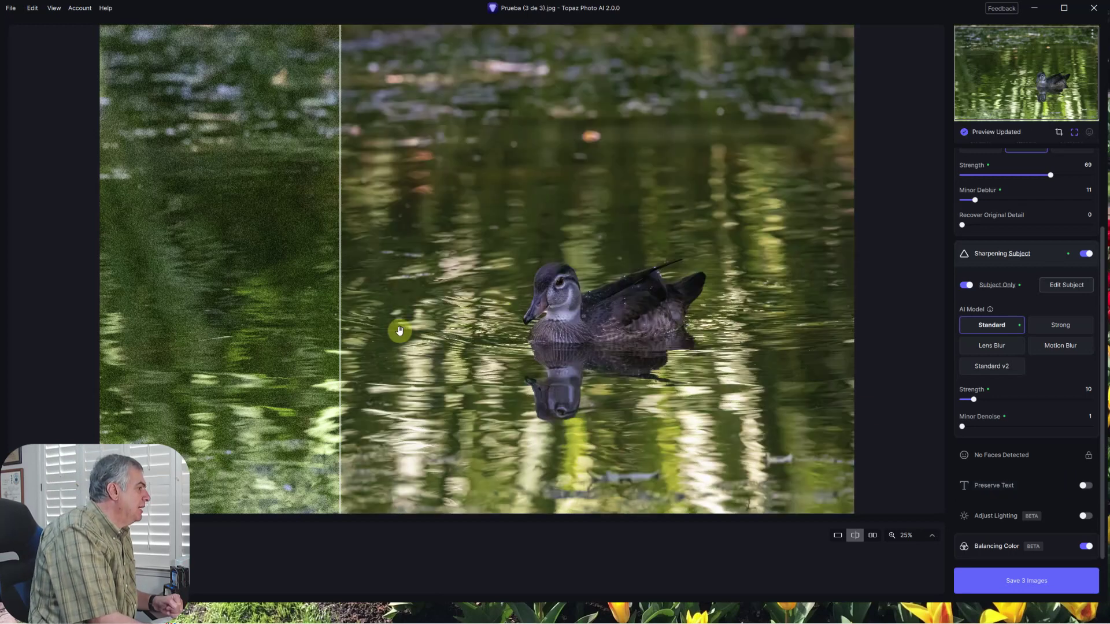
{"action": "mouse_move", "coordinate": [341, 305]}
{"action": "left_mouse_down"}
{"action": "mouse_move", "coordinate": [347, 277]}
{"action": "mouse_move", "coordinate": [67, 273]}
{"action": "mouse_move", "coordinate": [924, 314]}
{"action": "mouse_move", "coordinate": [531, 305]}
{"action": "mouse_move", "coordinate": [142, 315]}
{"action": "mouse_move", "coordinate": [872, 327]}
{"action": "mouse_move", "coordinate": [443, 314]}
{"action": "left_mouse_up"}
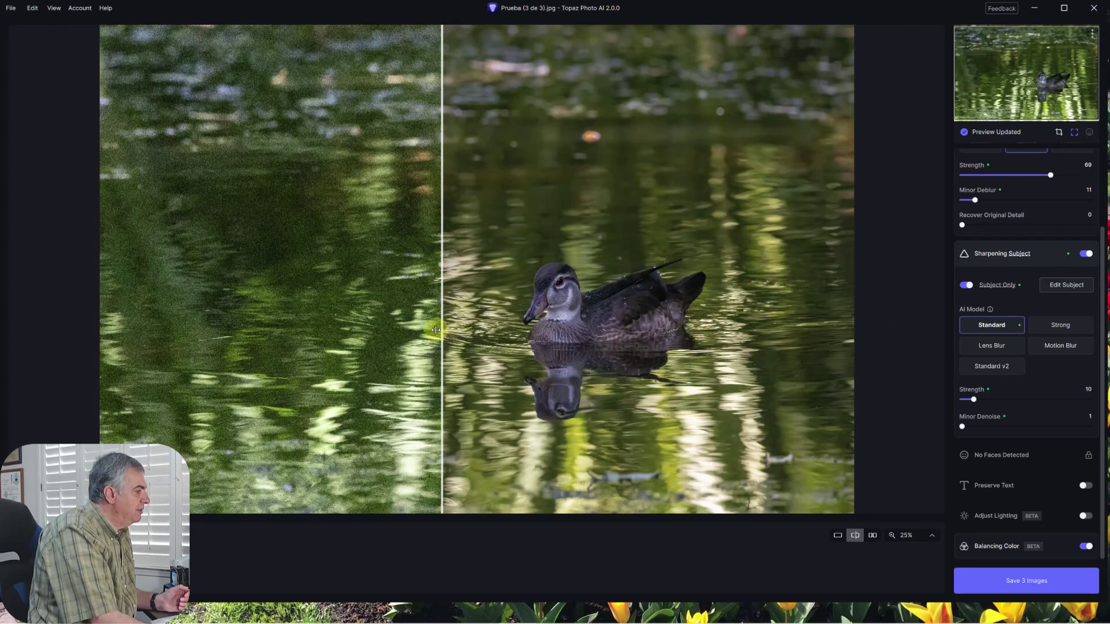
{"action": "mouse_move", "coordinate": [443, 328]}
{"action": "left_mouse_down"}
{"action": "mouse_move", "coordinate": [861, 314]}
{"action": "mouse_move", "coordinate": [106, 314]}
{"action": "mouse_move", "coordinate": [956, 322]}
{"action": "mouse_move", "coordinate": [95, 310]}
{"action": "mouse_move", "coordinate": [972, 329]}
{"action": "mouse_move", "coordinate": [349, 304]}
{"action": "left_mouse_up"}
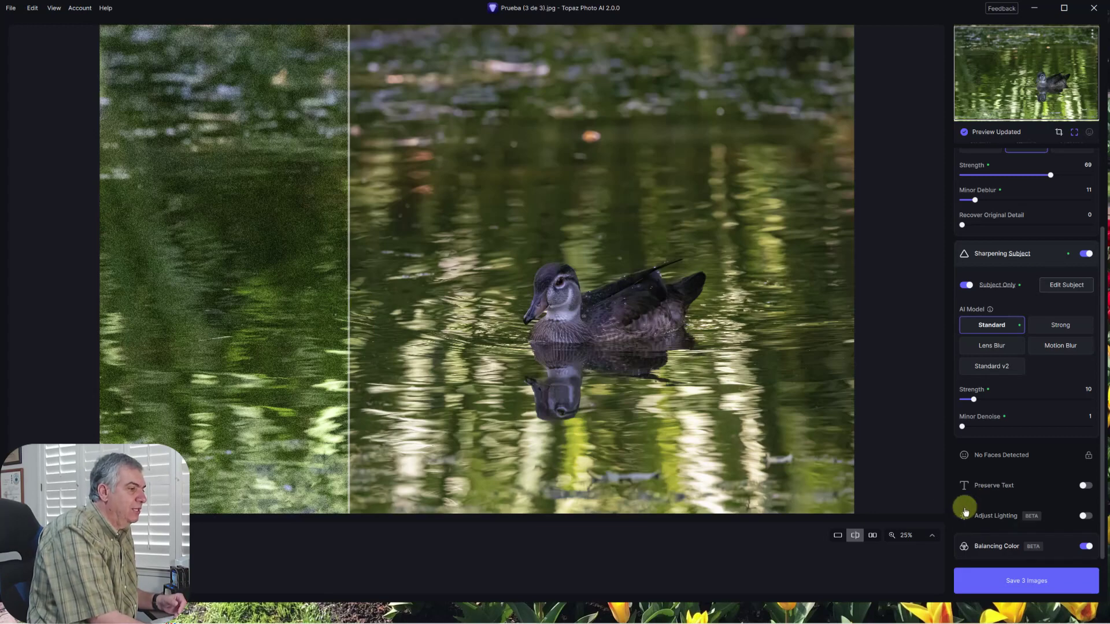
{"action": "left_click", "coordinate": [1000, 548]}
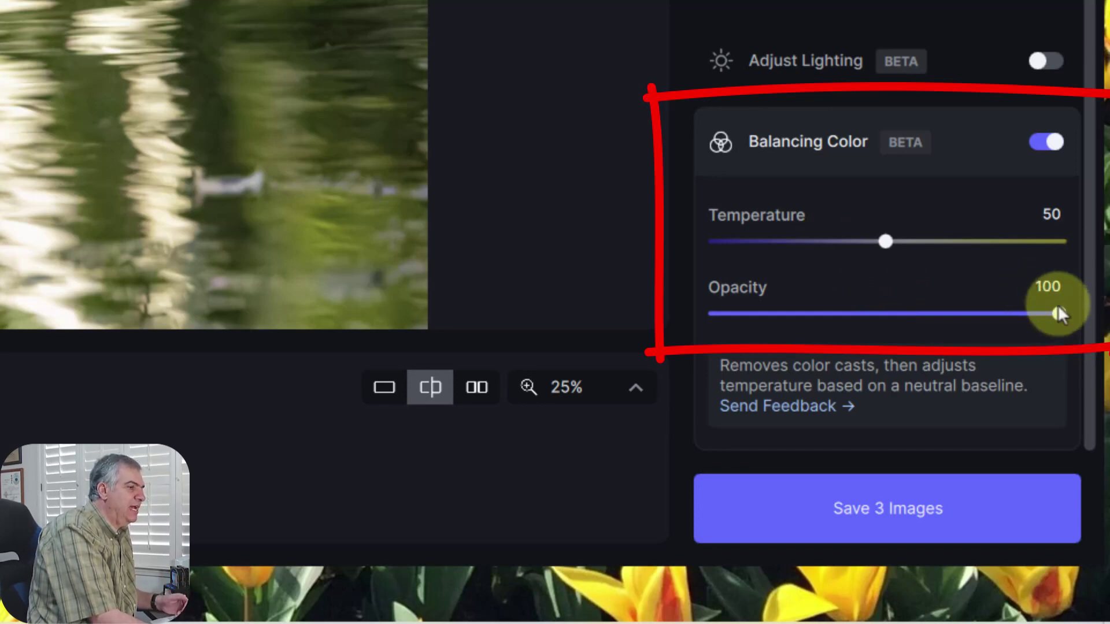
- Lower the duck photo's color balancing opacity from 100 to 50, then compare before and after with the split divider
{"action": "mouse_move", "coordinate": [1058, 311]}
{"action": "left_mouse_down"}
{"action": "mouse_move", "coordinate": [903, 314]}
{"action": "mouse_move", "coordinate": [884, 331]}
{"action": "left_mouse_up"}
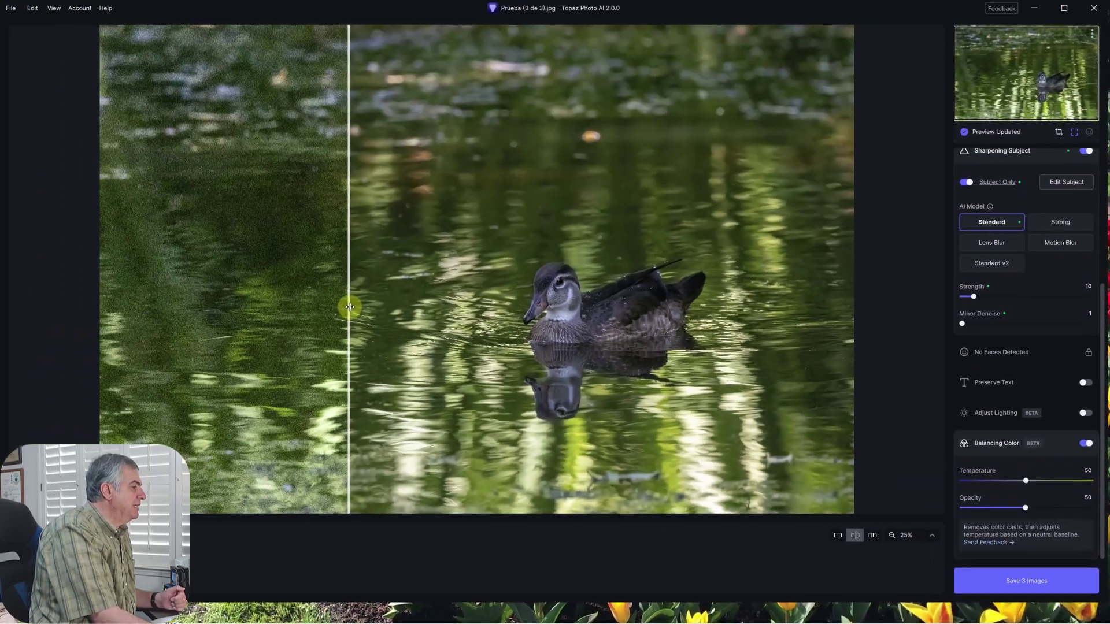
{"action": "mouse_move", "coordinate": [743, 288]}
{"action": "left_mouse_down"}
{"action": "mouse_move", "coordinate": [877, 285]}
{"action": "mouse_move", "coordinate": [59, 286]}
{"action": "mouse_move", "coordinate": [885, 283]}
{"action": "mouse_move", "coordinate": [54, 294]}
{"action": "left_mouse_up"}
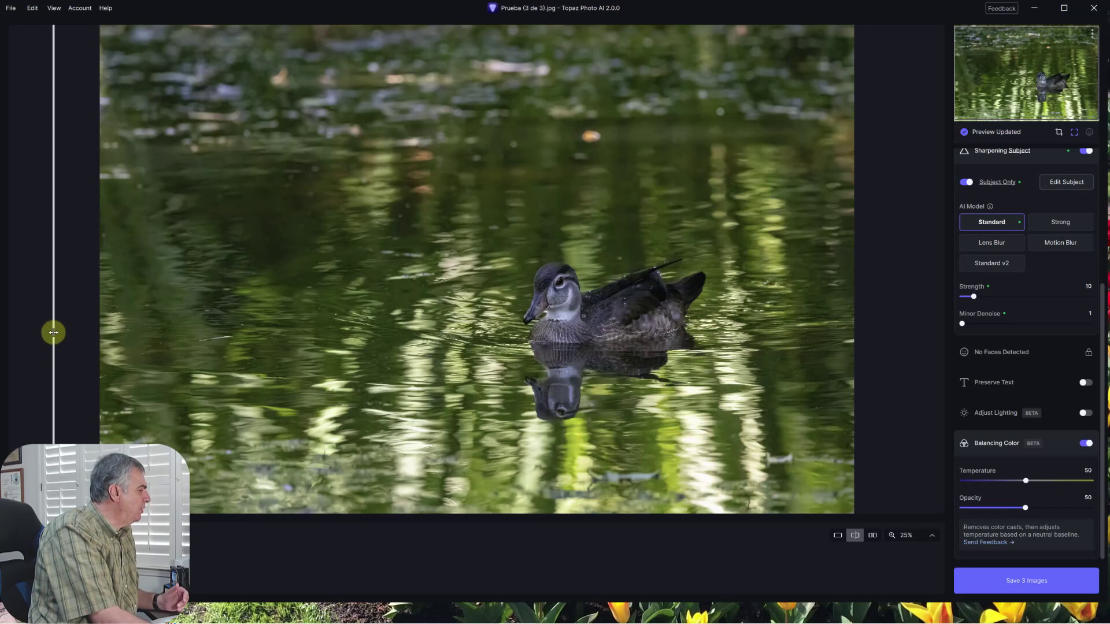
{"action": "mouse_move", "coordinate": [54, 332]}
{"action": "left_mouse_down"}
{"action": "mouse_move", "coordinate": [806, 298]}
{"action": "mouse_move", "coordinate": [288, 300]}
{"action": "mouse_move", "coordinate": [385, 299]}
{"action": "left_mouse_up"}
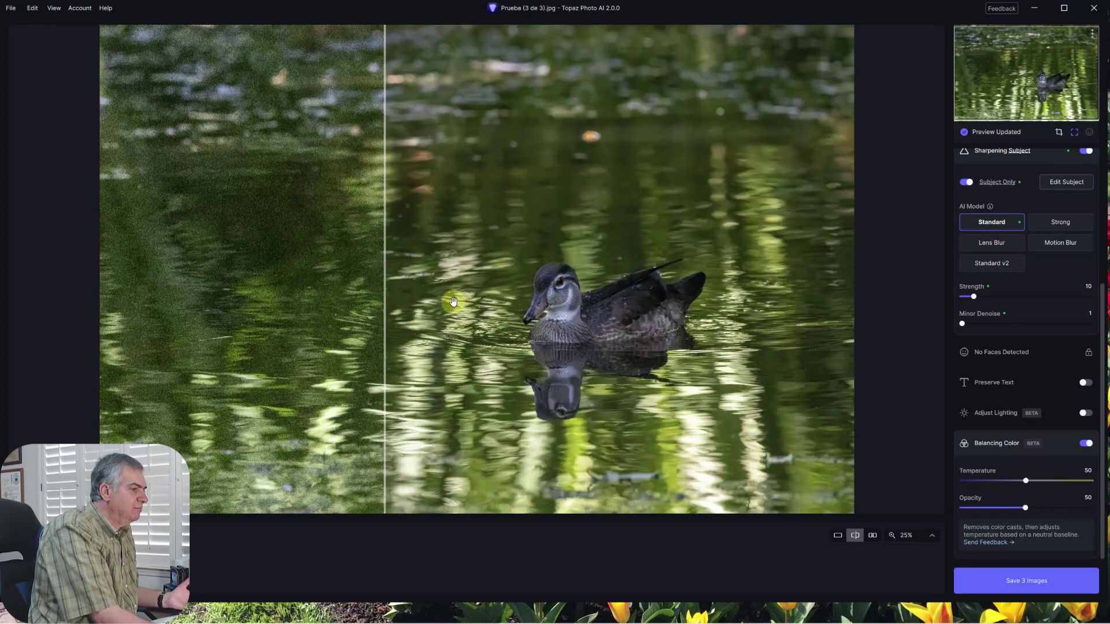
{"action": "left_click", "coordinate": [1032, 583]}
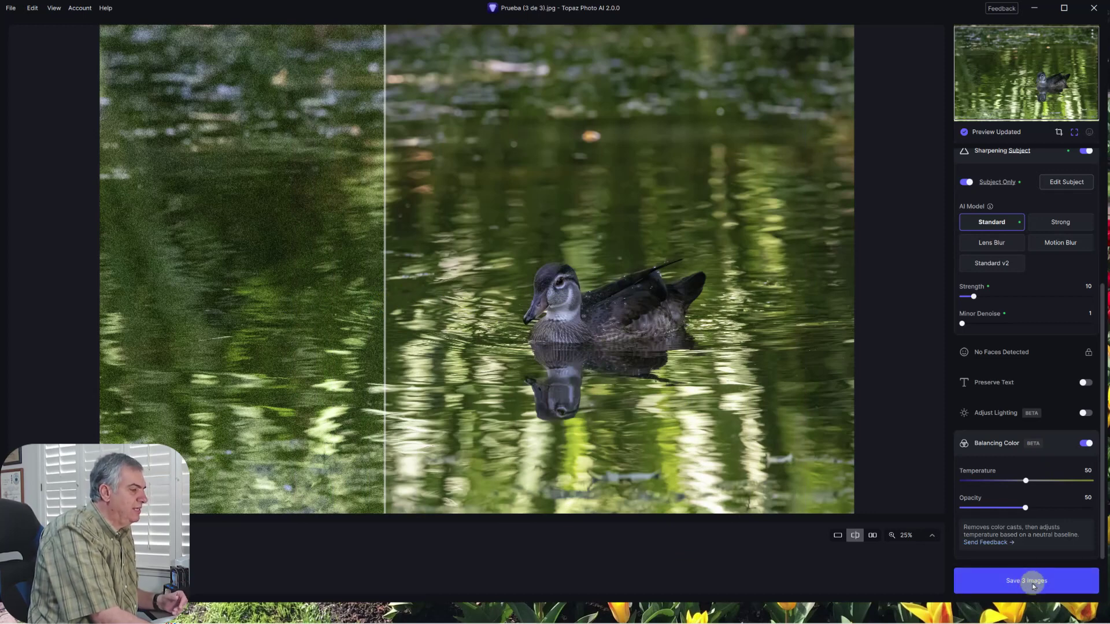
- Open the export settings for all three photos and choose DNG as the output format
{"action": "left_click", "coordinate": [1033, 585]}
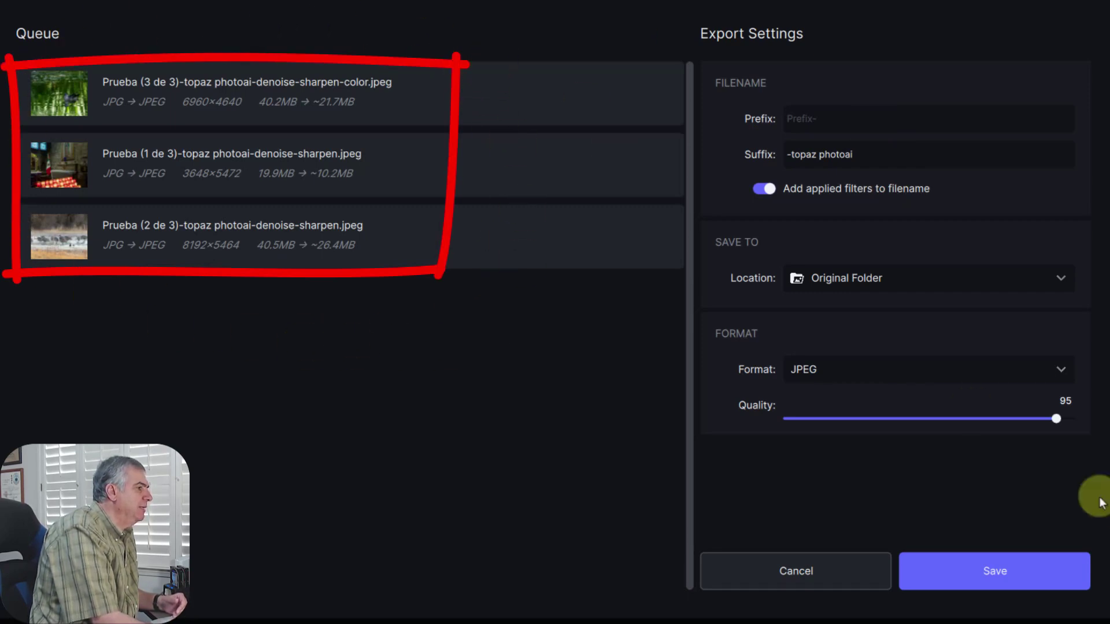
{"action": "left_click", "coordinate": [976, 367]}
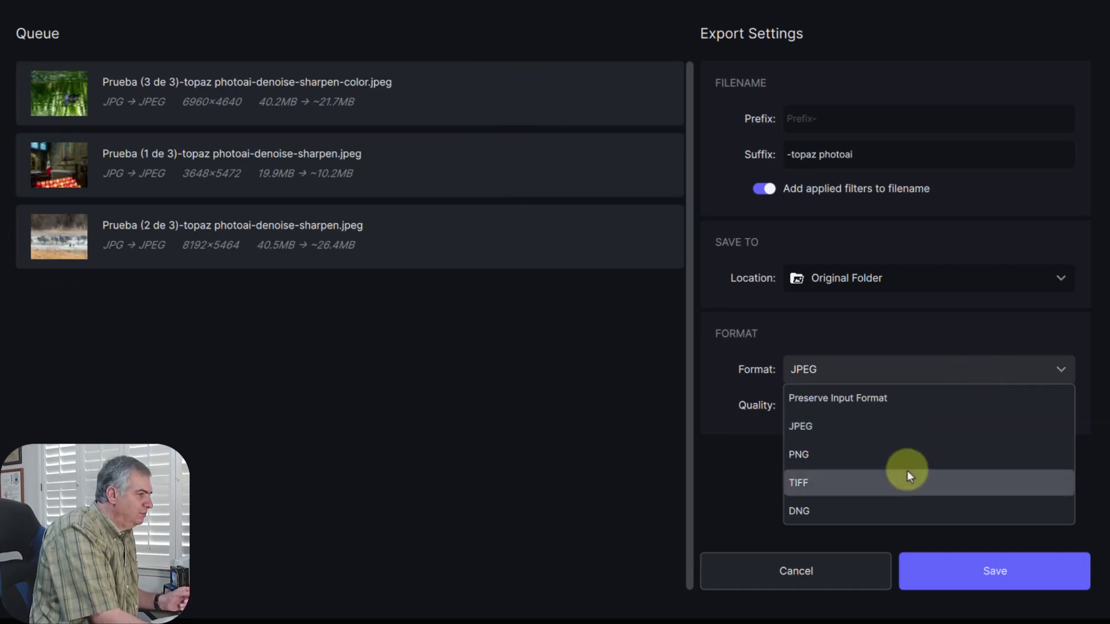
{"action": "left_click", "coordinate": [888, 519]}
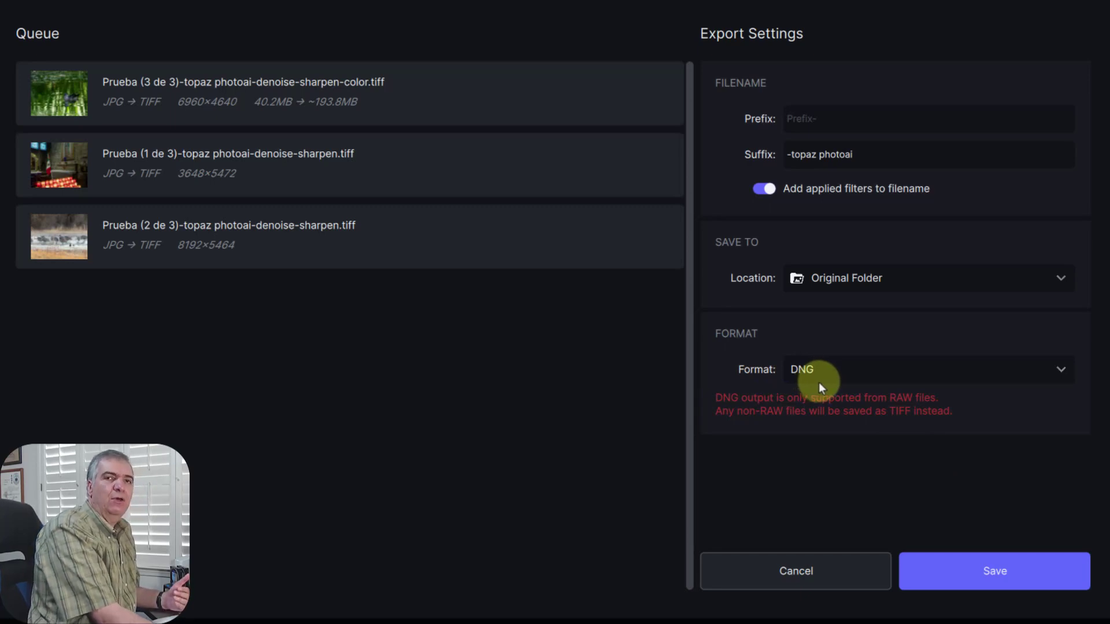
- Switch the export format from DNG to JPEG and raise Quality to 100
{"action": "left_click", "coordinate": [952, 367]}
{"action": "left_click", "coordinate": [851, 427]}
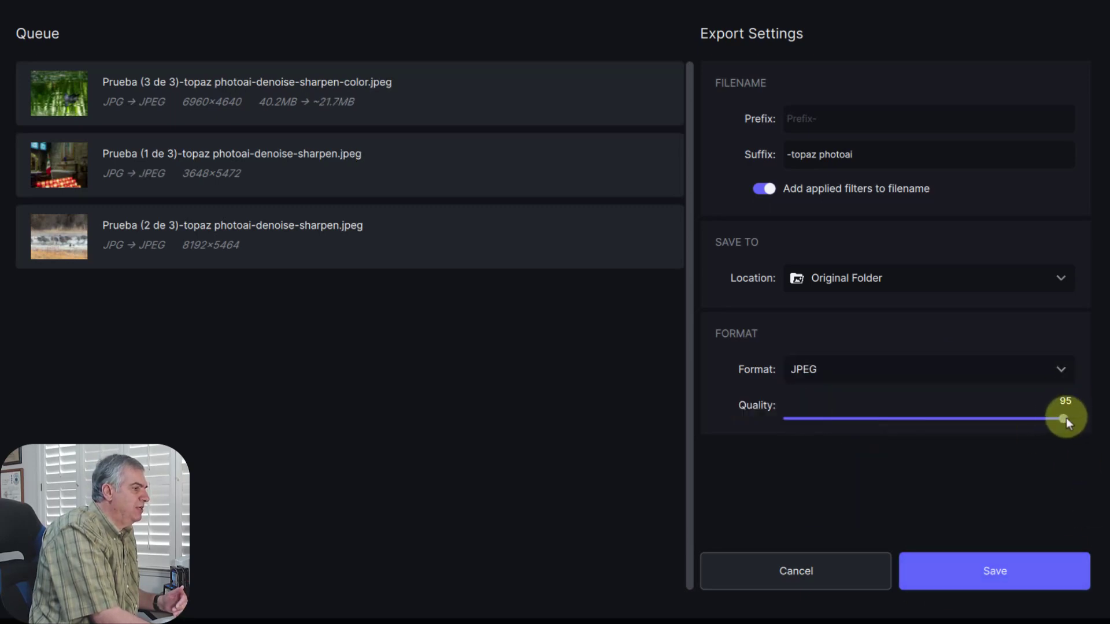
{"action": "left_click_drag", "start_coordinate": [1066, 417], "coordinate": [1082, 418]}
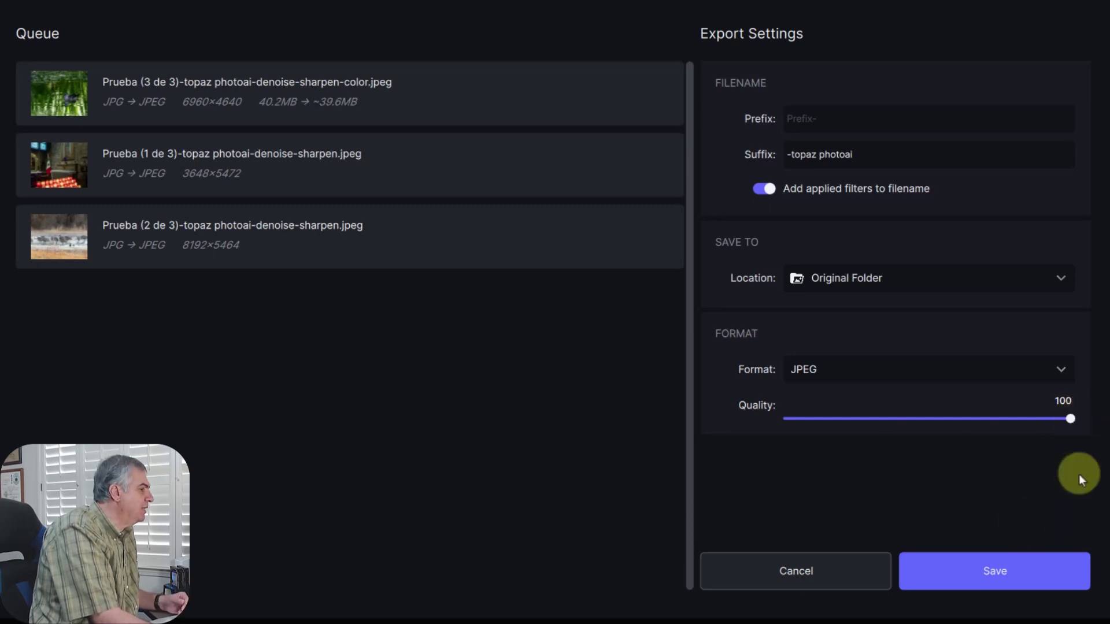
- Save the three photos as quality-100 JPEGs to their original folder
{"action": "left_click", "coordinate": [1000, 569]}
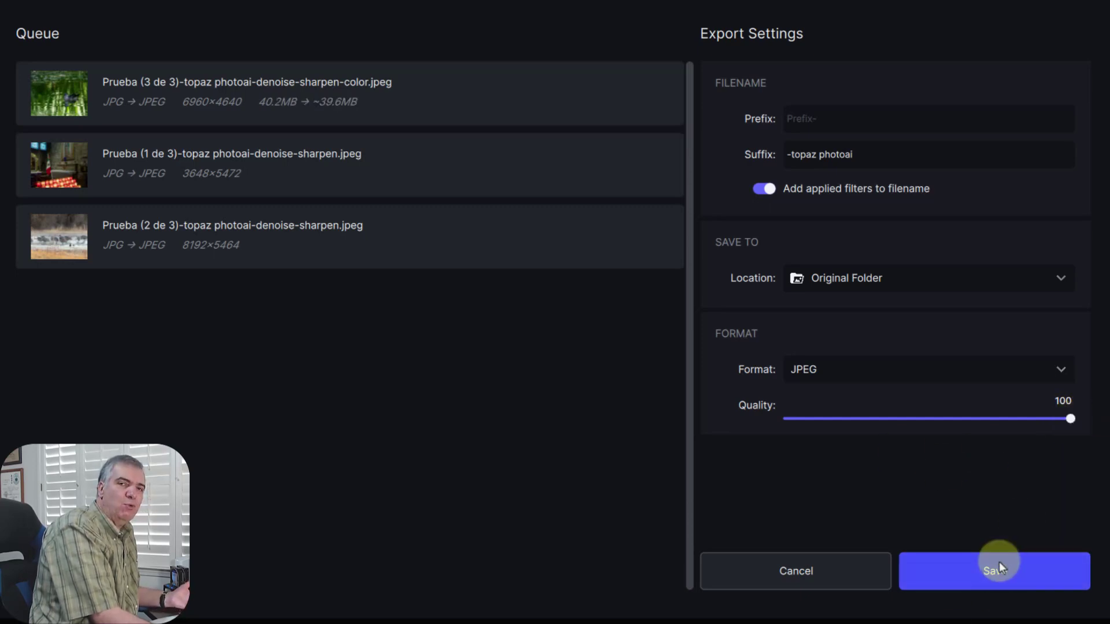